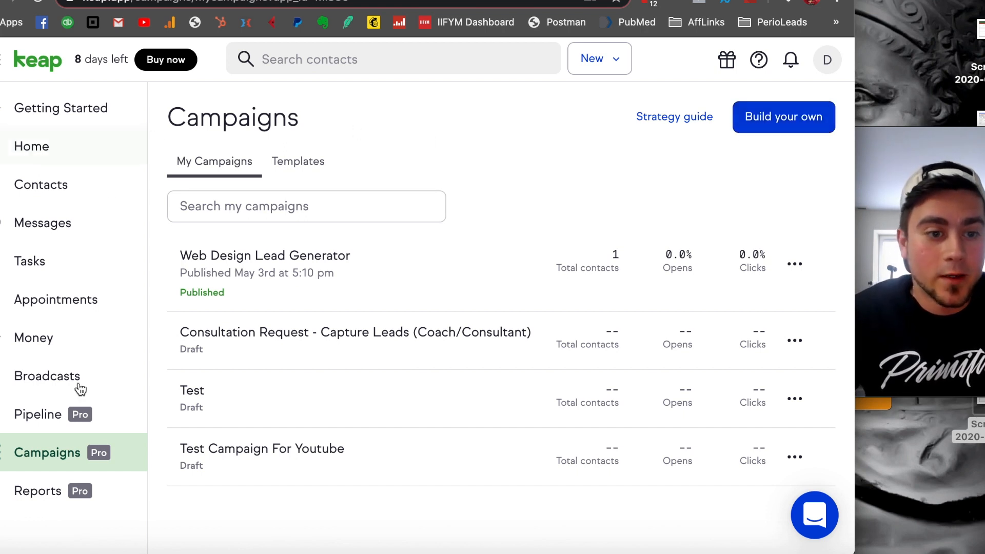
# - Build a new campaign from scratch and save it under the name Segmentation
pyautogui.click(778, 122)
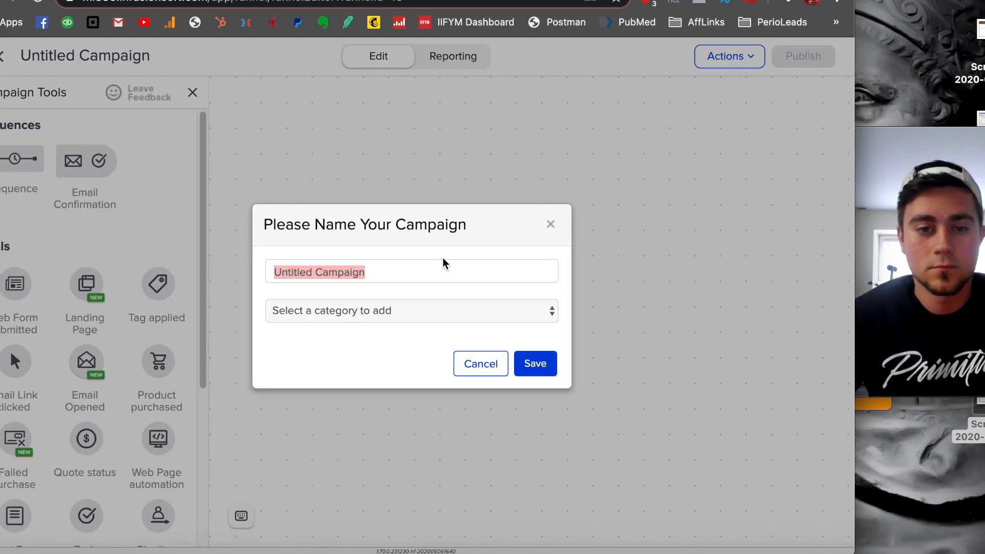
pyautogui.write('Segm')
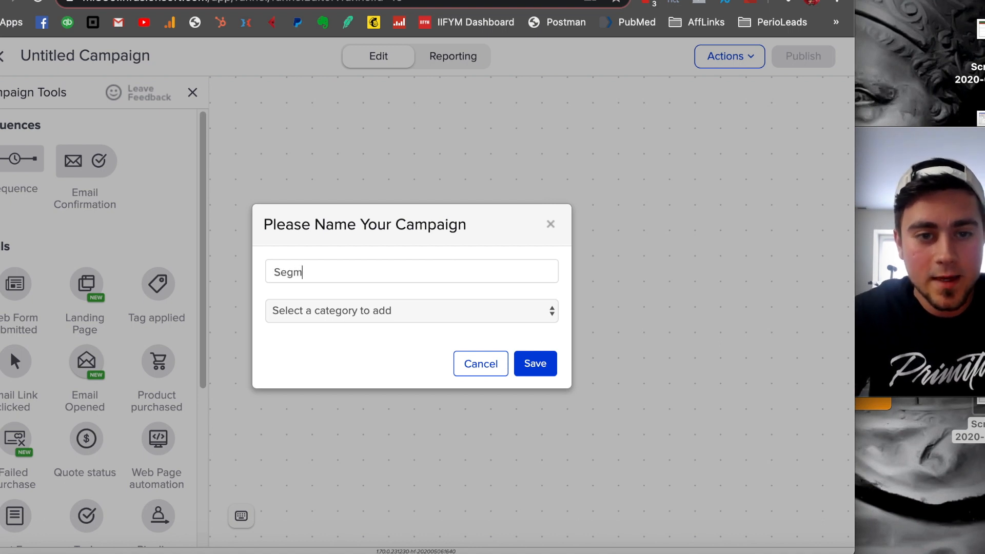
pyautogui.write('entation')
pyautogui.press('BackSpace')
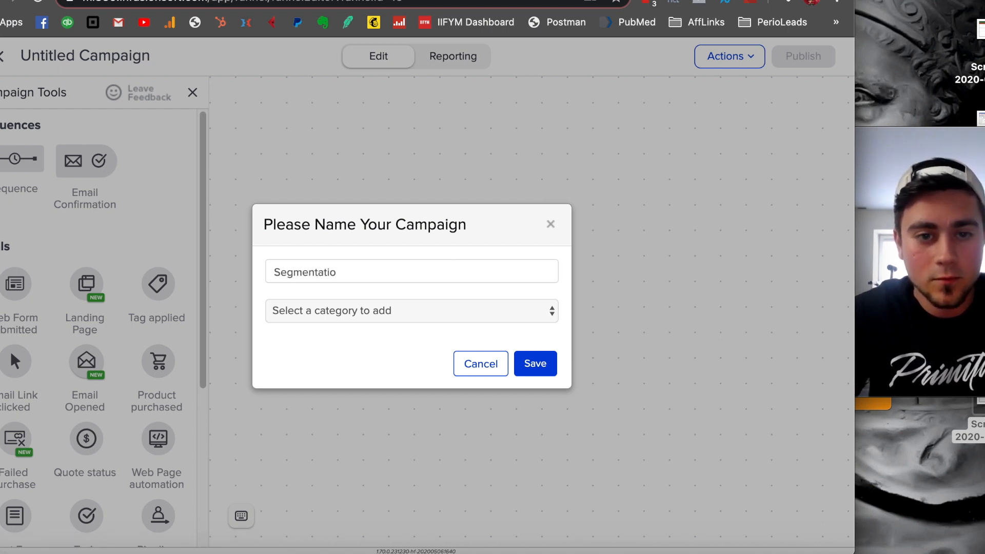
pyautogui.write('ng')
pyautogui.press('BackSpace')
pyautogui.press('BackSpace')
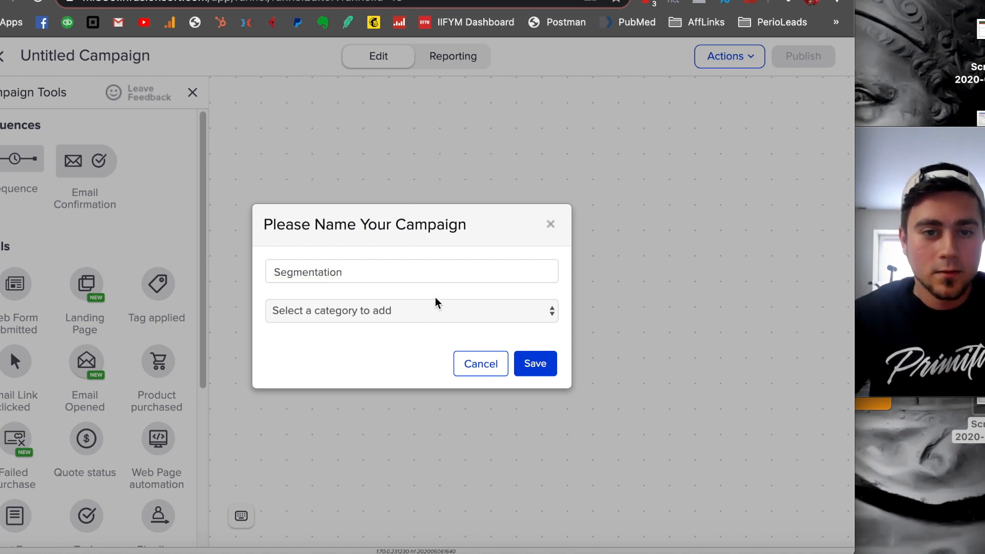
pyautogui.click(534, 363)
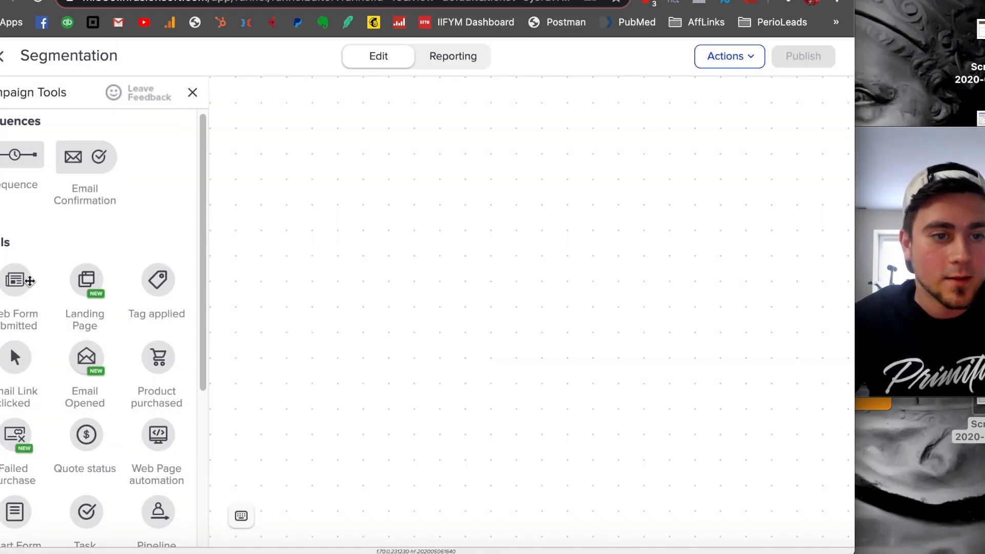
# - Add a Web Form submitted goal to the campaign canvas and open it for editing
pyautogui.moveTo(17, 277); pyautogui.dragTo(388, 256)
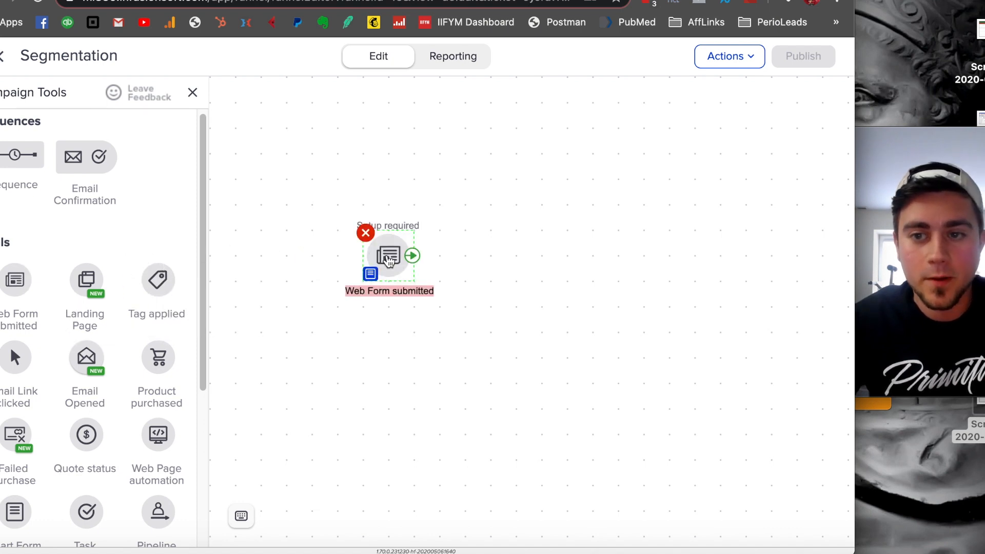
pyautogui.rightClick(389, 260)
pyautogui.doubleClick(379, 254)
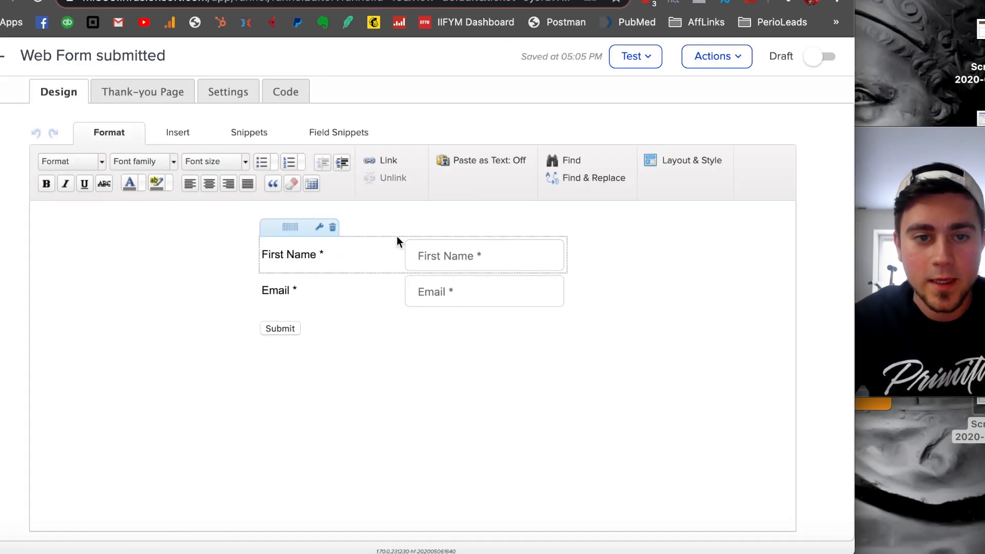
# - Review the web form's design tools, field snippets, thank-you page, settings and embed code options
pyautogui.click(179, 130)
pyautogui.click(123, 134)
pyautogui.click(332, 132)
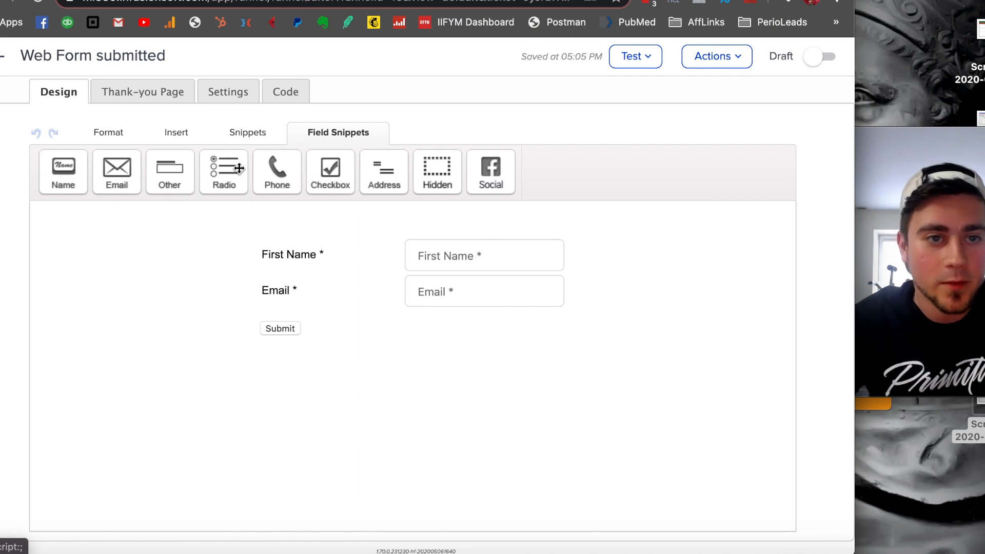
pyautogui.click(154, 92)
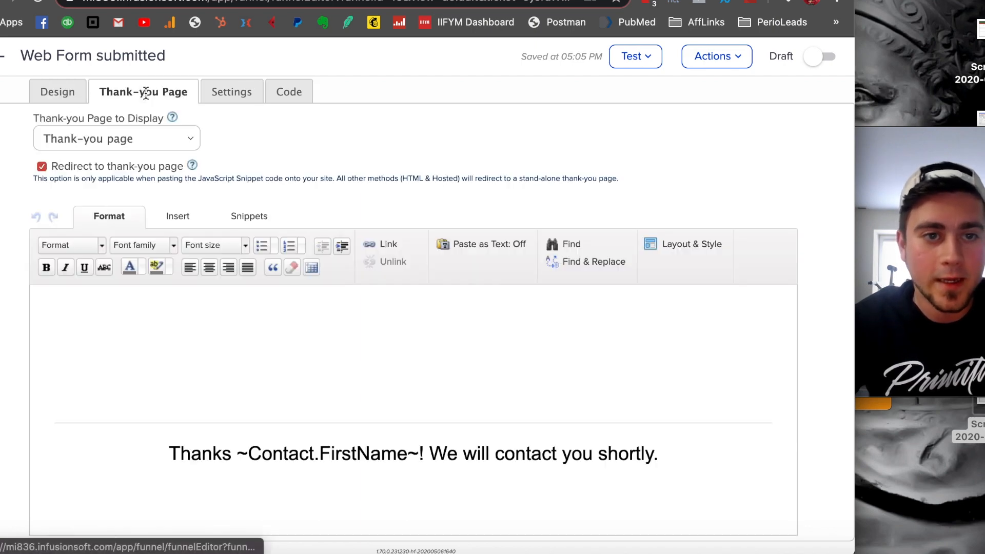
pyautogui.click(229, 93)
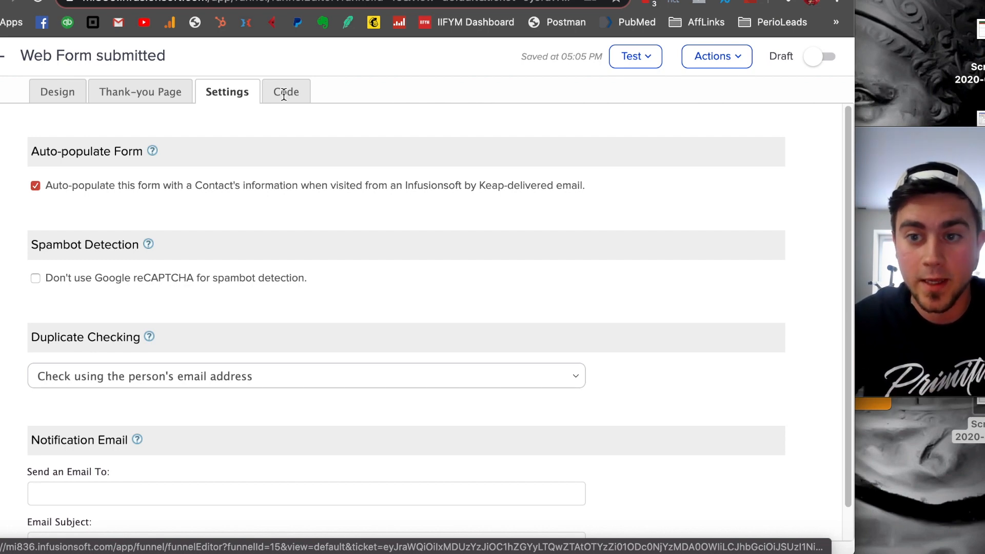
pyautogui.click(283, 94)
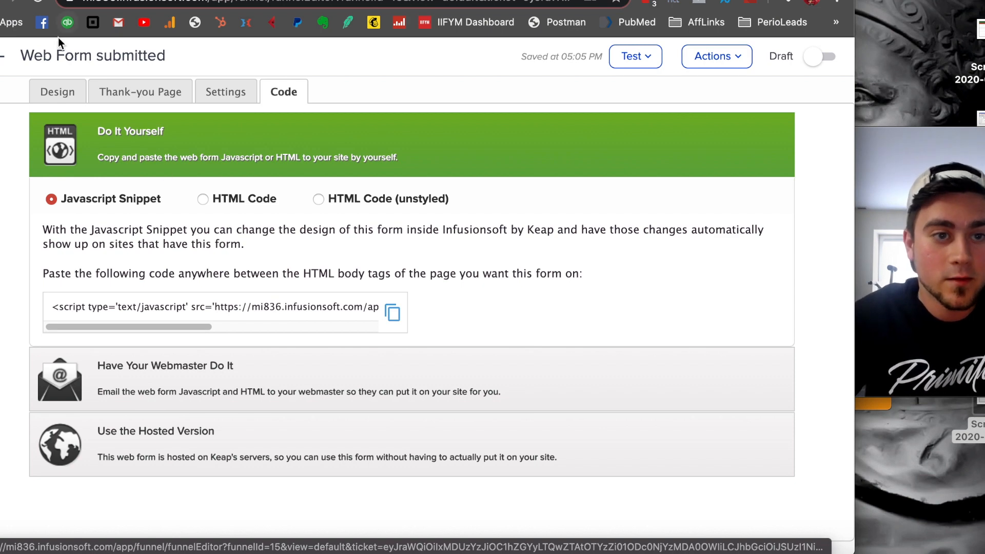
pyautogui.click(58, 94)
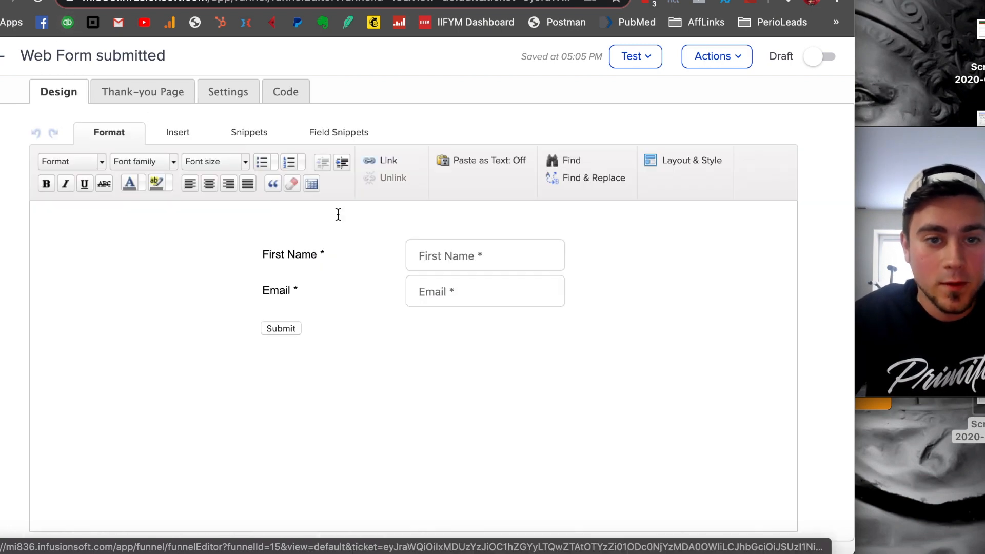
# - Copy the web form's JavaScript snippet and switch to the new page in the WordPress editor
pyautogui.click(296, 94)
pyautogui.click(267, 307)
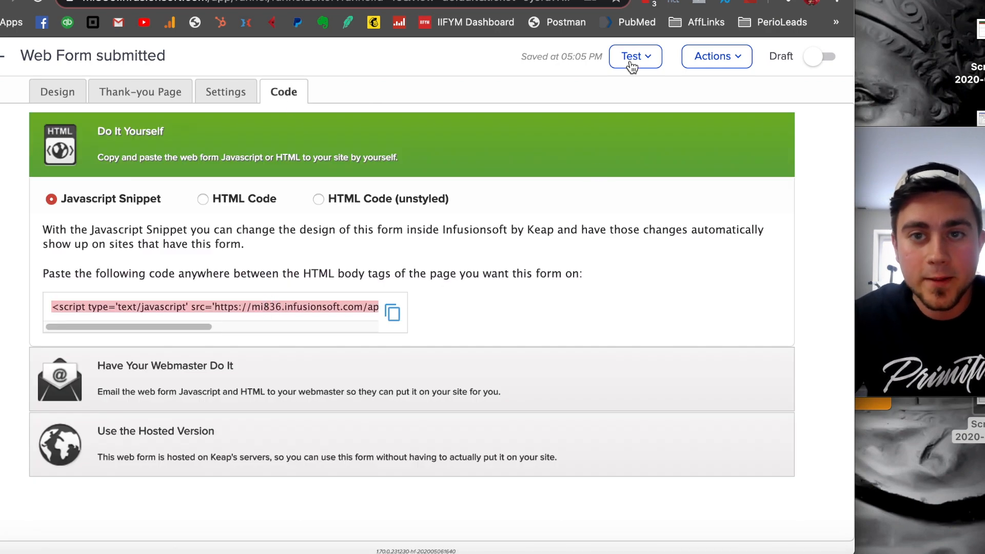
pyautogui.click(461, 0)
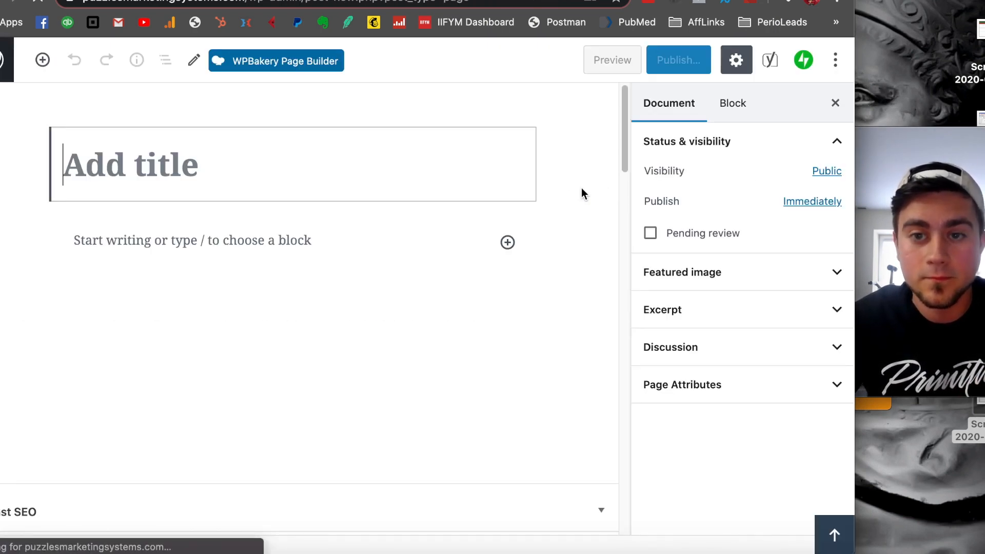
# - Title the new page Group 1 Test
pyautogui.click(371, 168)
pyautogui.write('Grou')
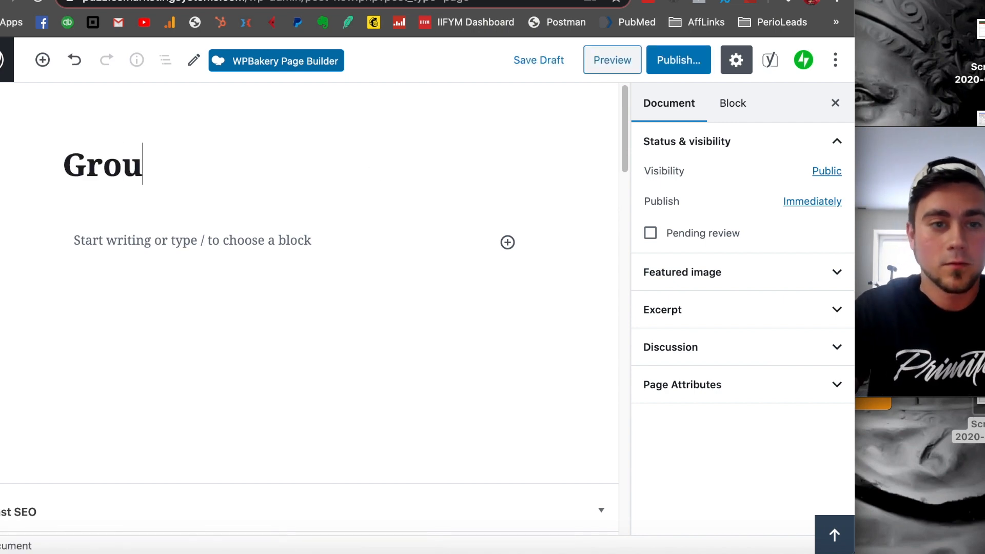
pyautogui.write('p 1 Test')
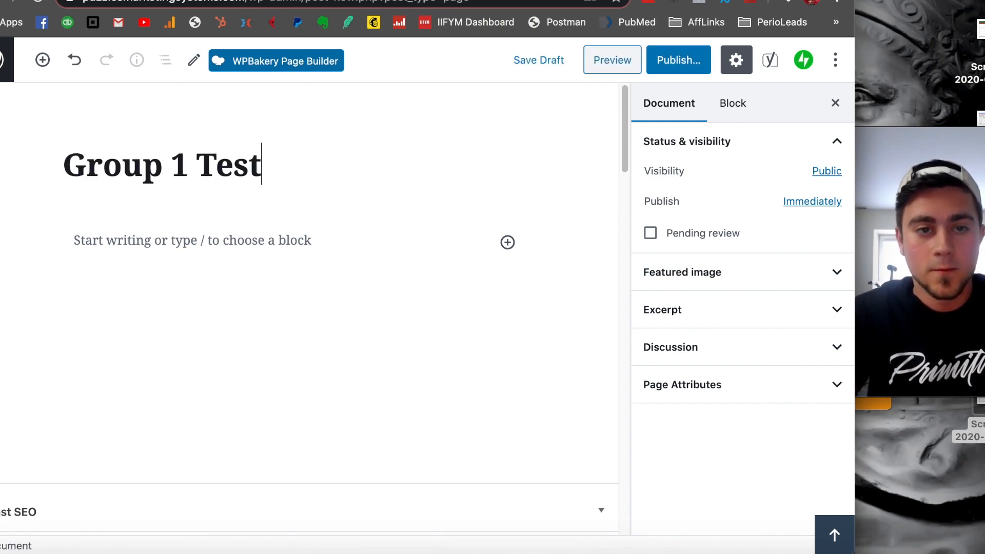
# - Add a first section containing a wrap to the page in Muffin Builder
pyautogui.click(314, 269)
pyautogui.scroll(-6, 280, 256)
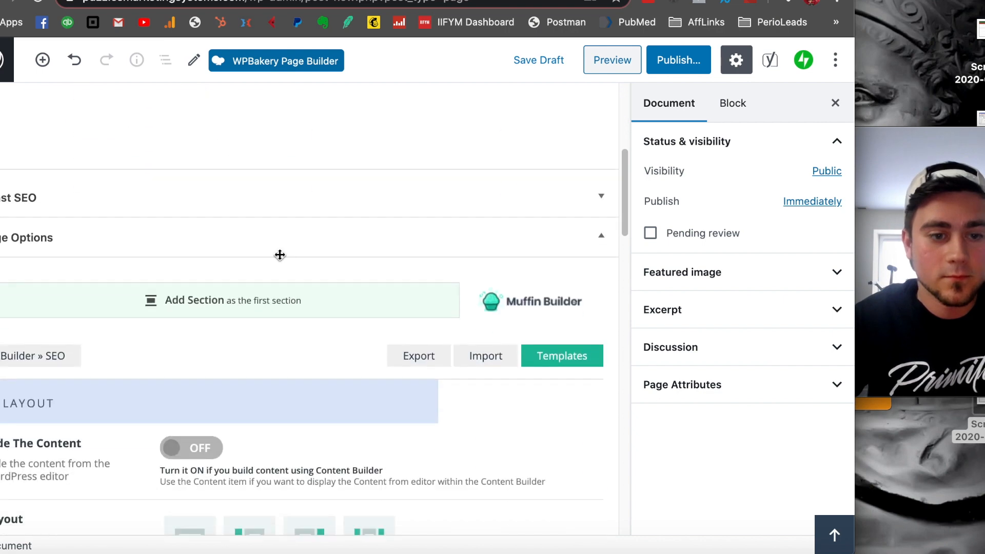
pyautogui.click(235, 300)
pyautogui.click(45, 354)
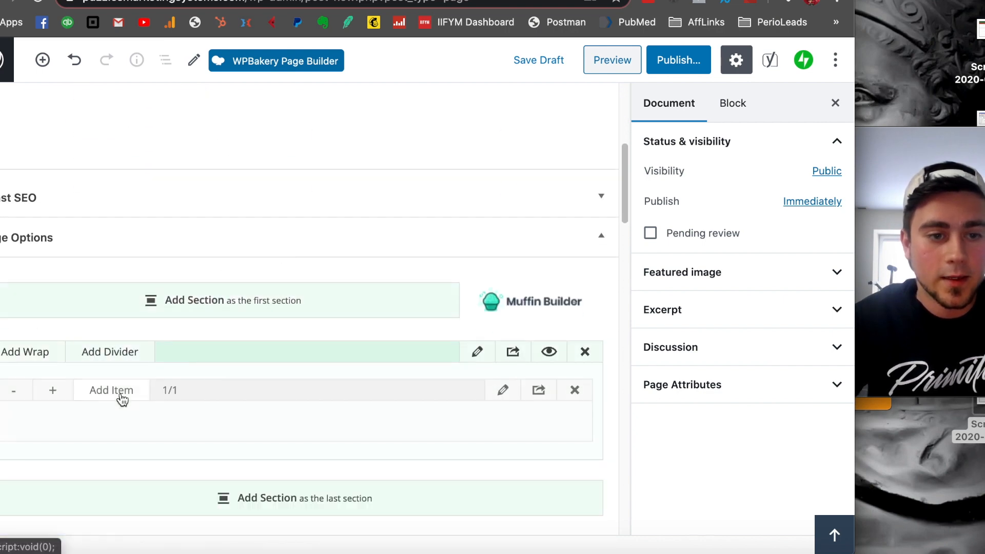
# - Insert a Column item into the wrap and widen it to 1/1
pyautogui.click(112, 390)
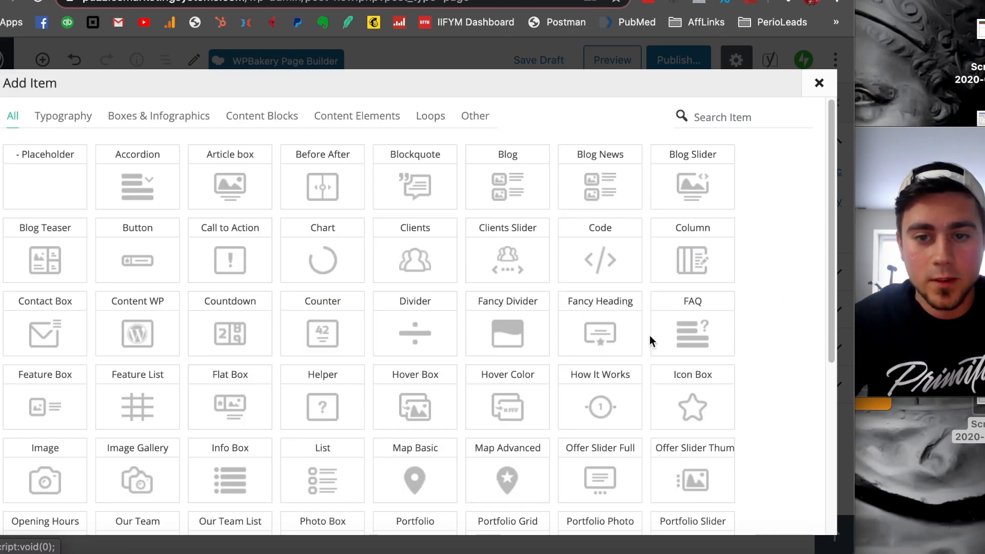
pyautogui.scroll(-1, 641, 280)
pyautogui.click(642, 266)
pyautogui.click(44, 431)
pyautogui.click(43, 431)
pyautogui.click(43, 431)
pyautogui.click(43, 431)
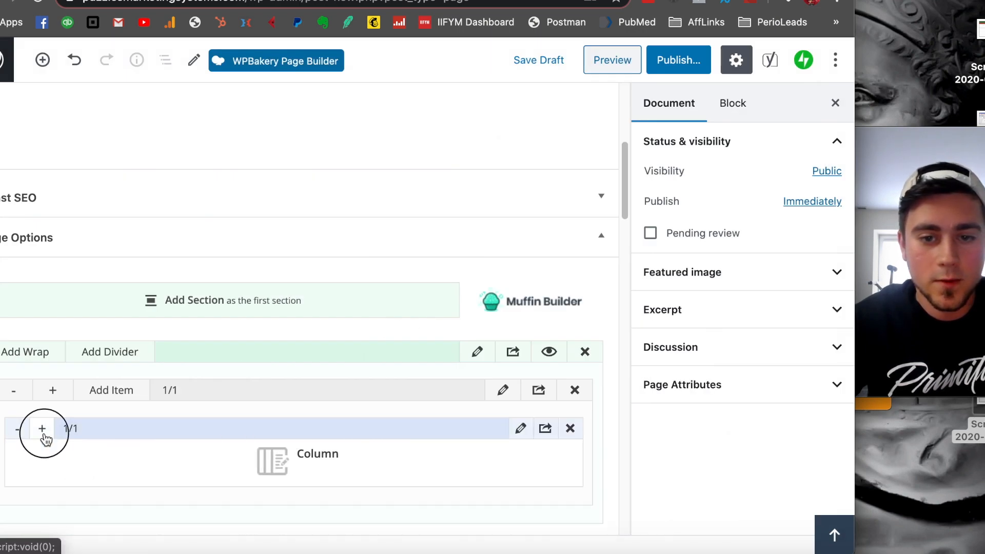
# - Paste the copied web form snippet into the column's content and save the column
pyautogui.click(520, 428)
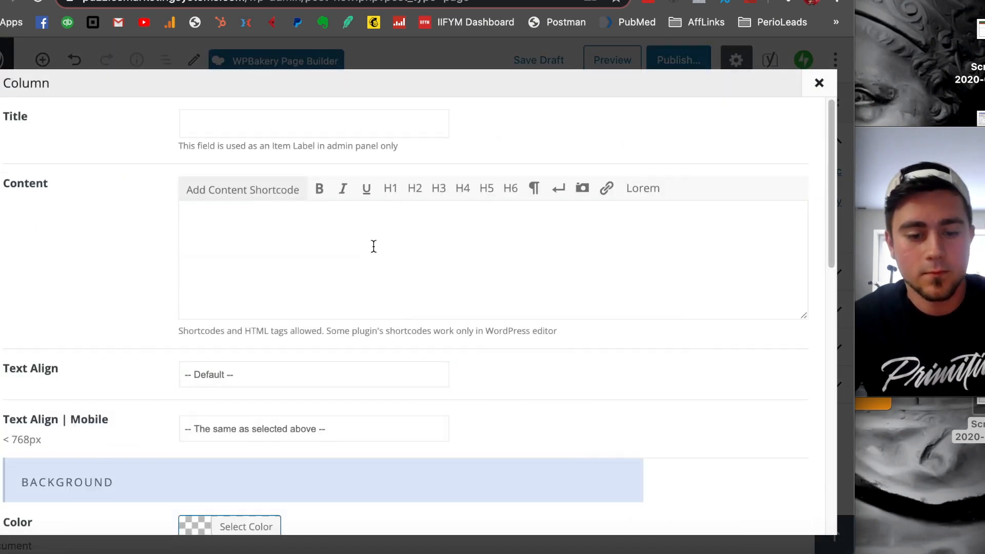
pyautogui.write("<script type='text/javascript' src='https://mi836.infusionsoft.com/app/form/iframe/769e8c603a792808e8ec0f920353d358'></script>")
pyautogui.scroll(-15, 451, 277)
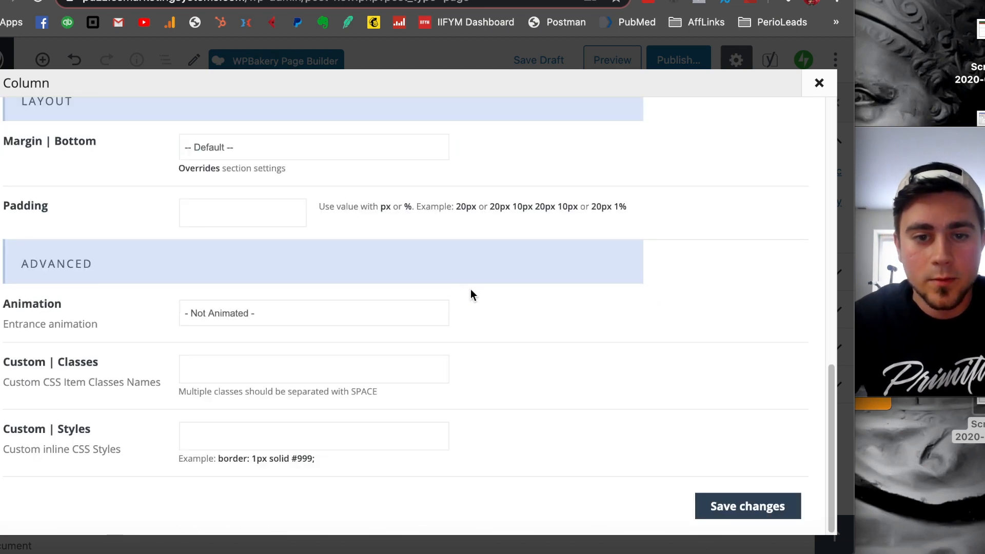
pyautogui.click(751, 505)
# - Publish the Group 1 Test page and view the live page with its embedded form
pyautogui.click(684, 60)
pyautogui.click(746, 61)
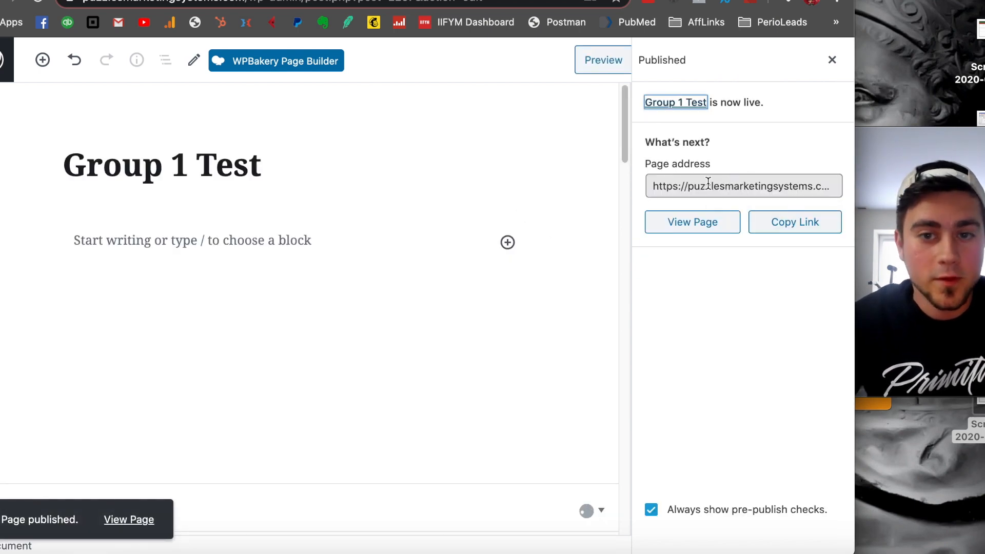
pyautogui.click(728, 224)
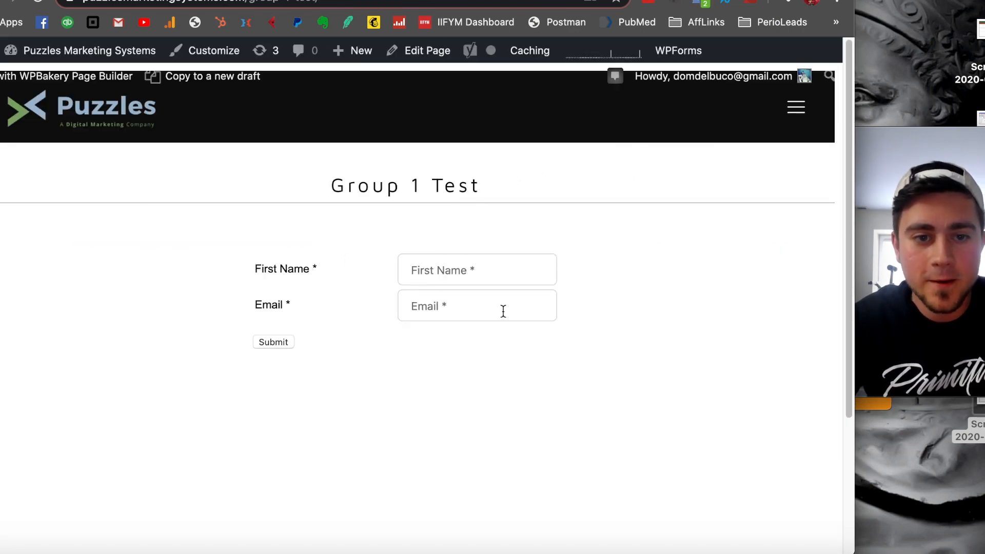
pyautogui.scroll(-2, 405, 231)
pyautogui.scroll(2, 407, 227)
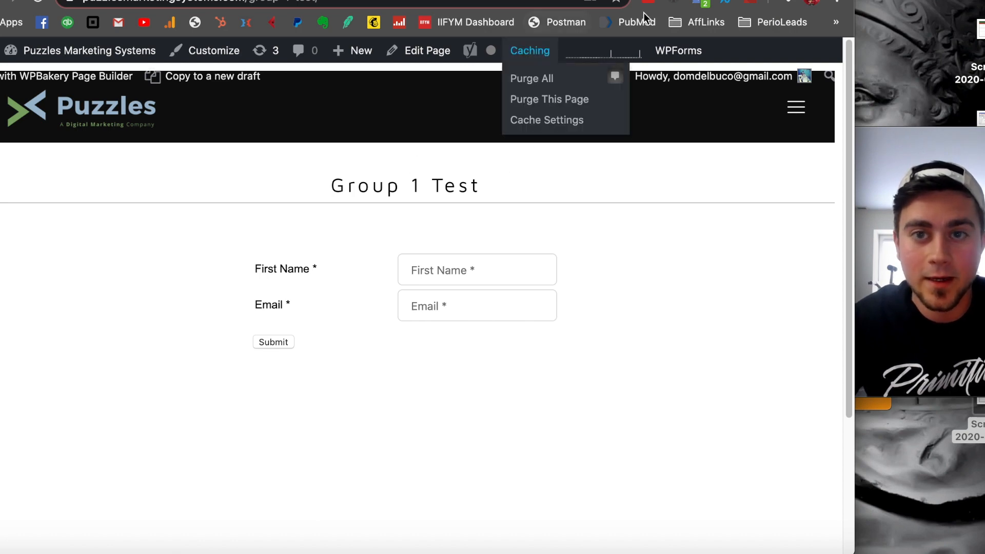
# - Switch back to Keap, dismiss the smart form configuration, and return from the web form to the Segmentation campaign canvas
pyautogui.click(687, 1)
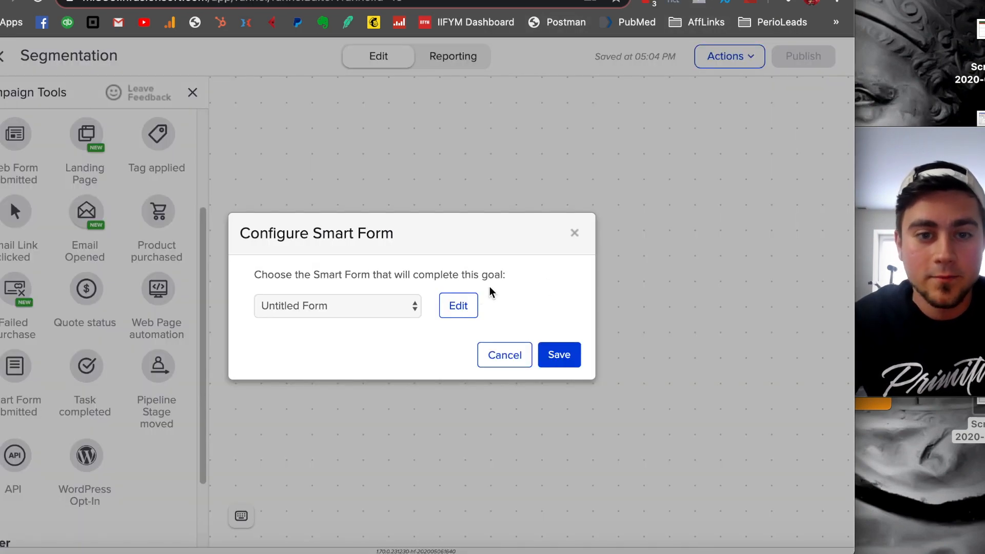
pyautogui.click(573, 234)
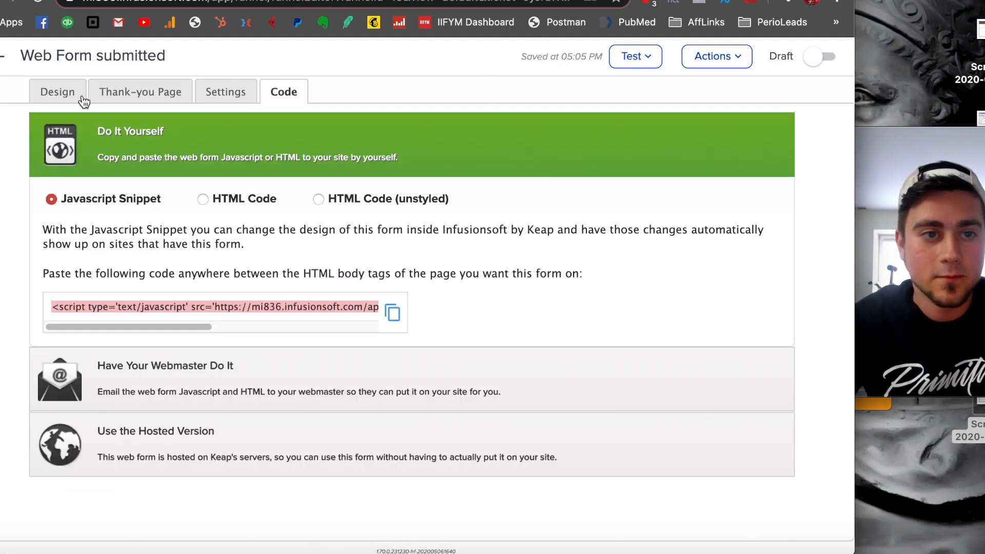
pyautogui.click(16, 61)
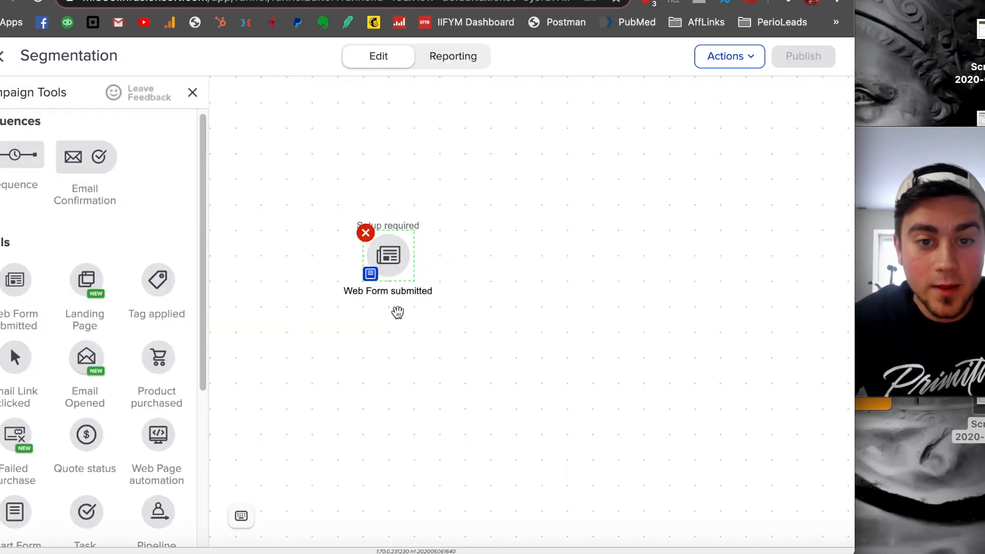
# - Add a sequence beside the Web Form submitted goal and connect the goal to it
pyautogui.moveTo(22, 158); pyautogui.dragTo(498, 250)
pyautogui.moveTo(413, 269); pyautogui.dragTo(538, 255)
# - In the new sequence, add an Apply/Remove Tag step after Start that applies a newly created tag named "test group 1"
pyautogui.doubleClick(541, 255)
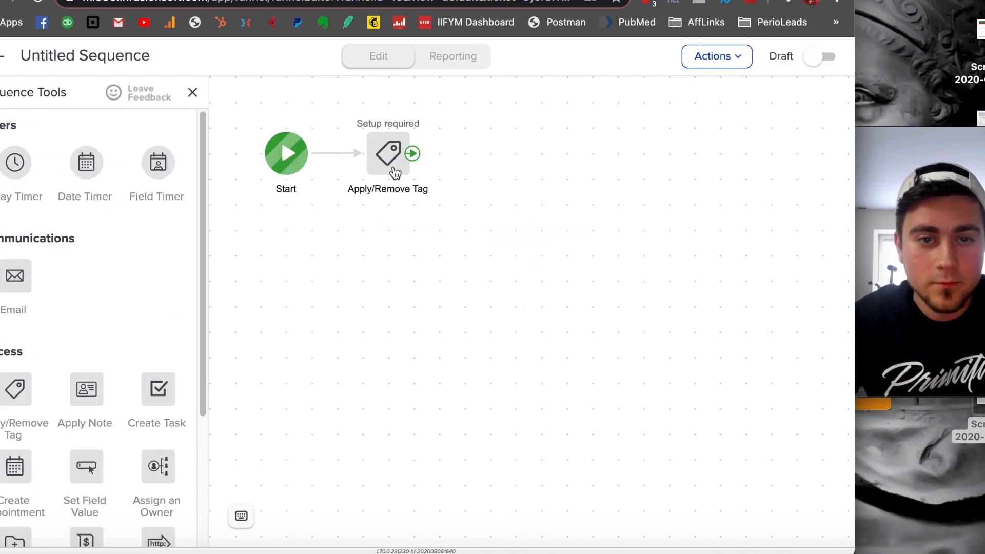
pyautogui.doubleClick(395, 172)
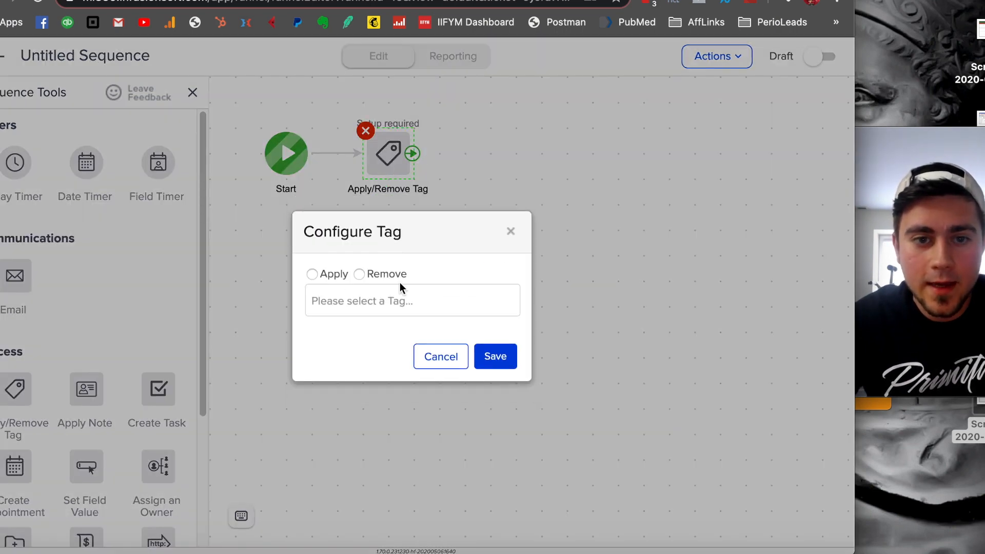
pyautogui.click(327, 278)
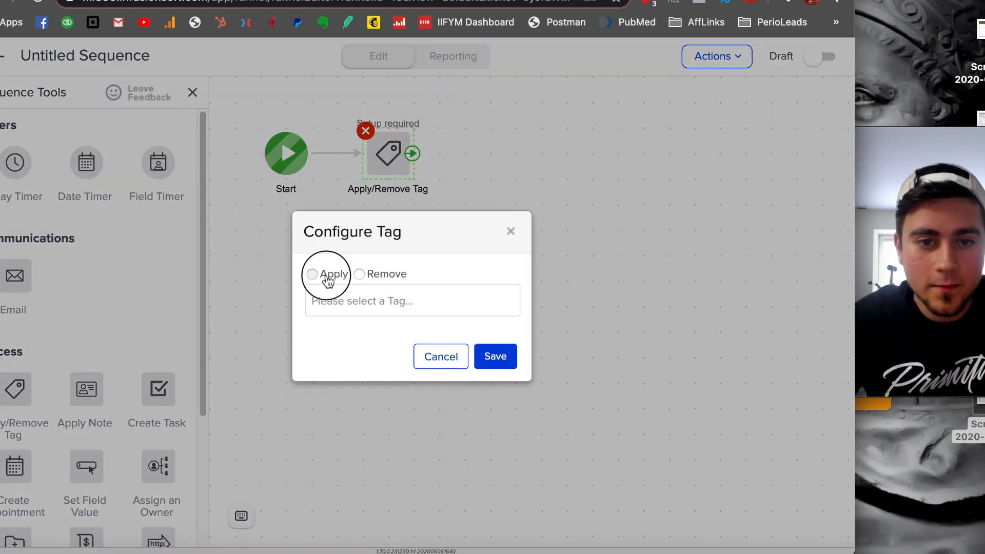
pyautogui.click(355, 301)
pyautogui.write('test group 1')
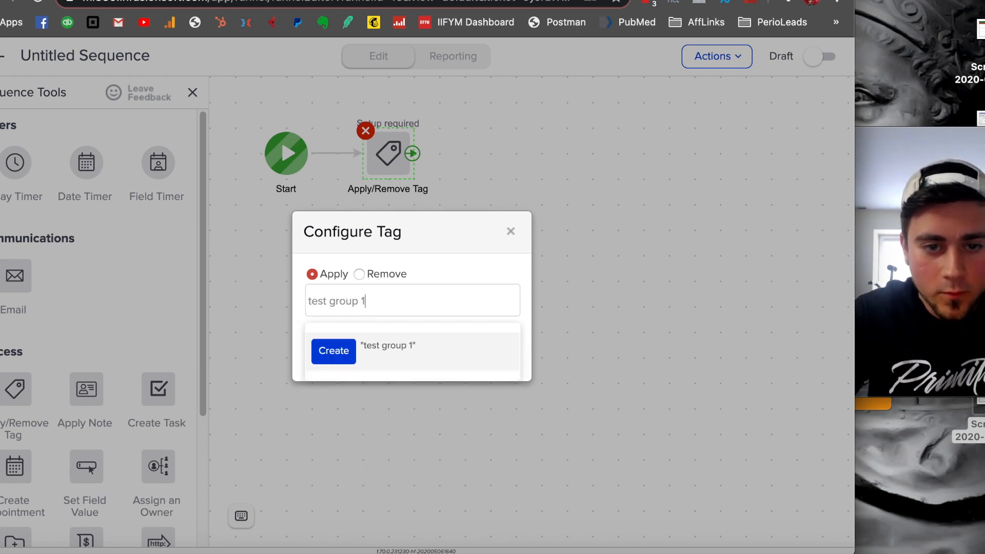
pyautogui.click(338, 350)
# - Create the "test group 1" tag, assign it to a new category named "Test Groups", and save the tag configuration
pyautogui.click(403, 336)
pyautogui.click(412, 315)
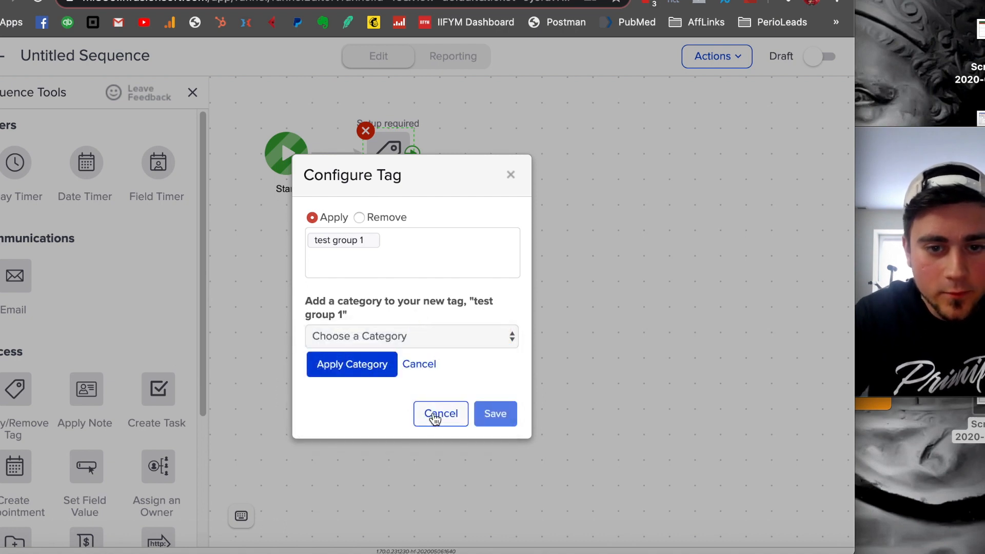
pyautogui.click(461, 341)
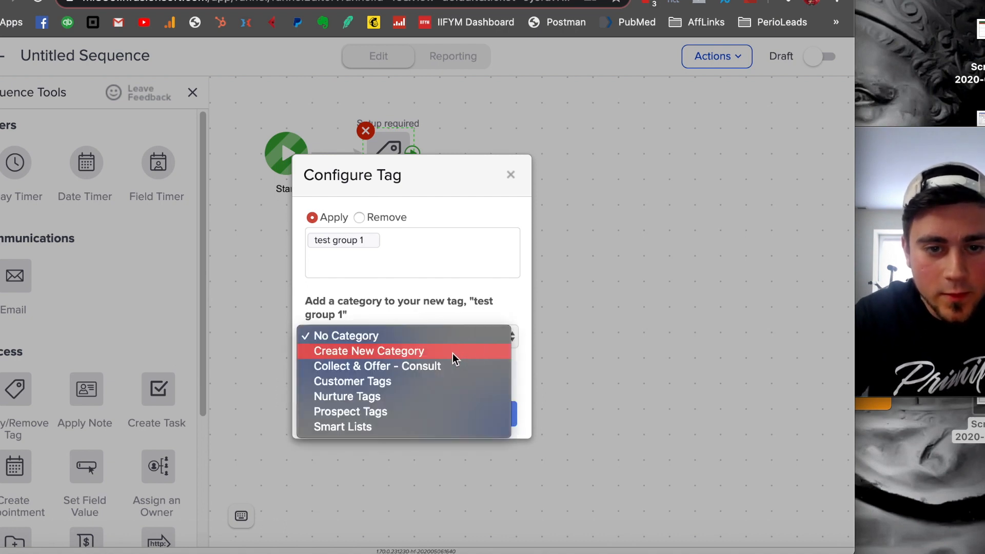
pyautogui.click(453, 353)
pyautogui.write('Test Groups')
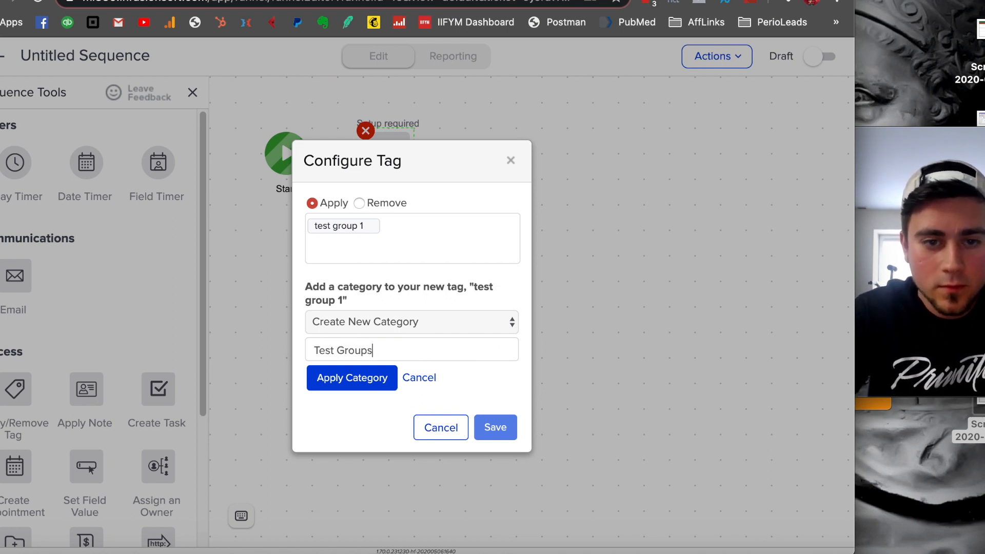
pyautogui.click(374, 382)
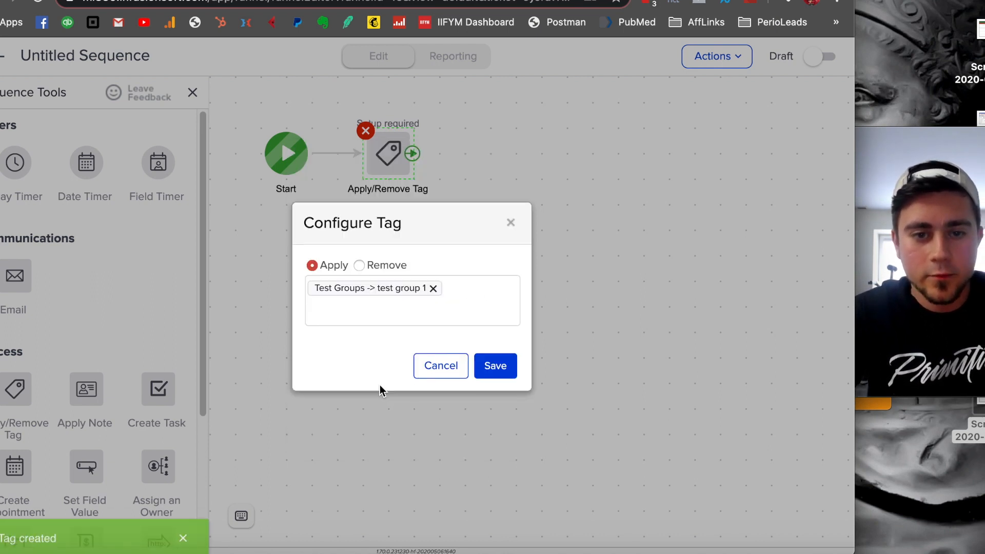
pyautogui.click(496, 372)
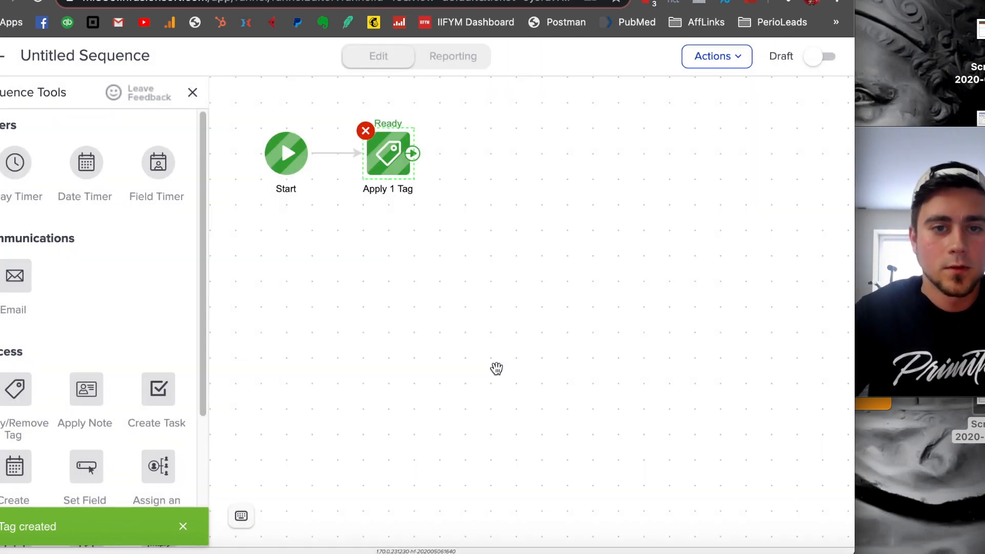
# - Mark the sequence and the Web Form submitted goal as Ready, returning to the Segmentation campaign canvas
pyautogui.click(819, 64)
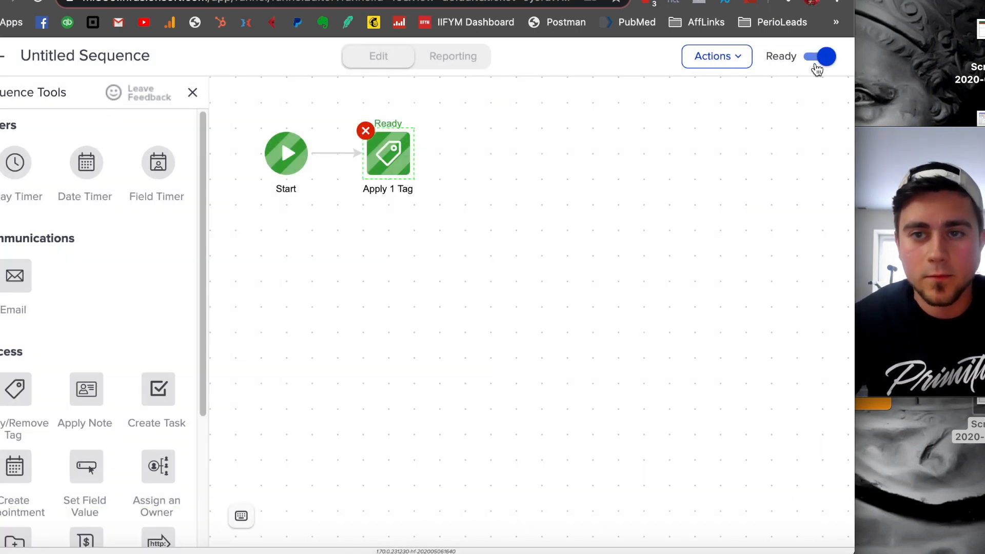
pyautogui.click(3, 55)
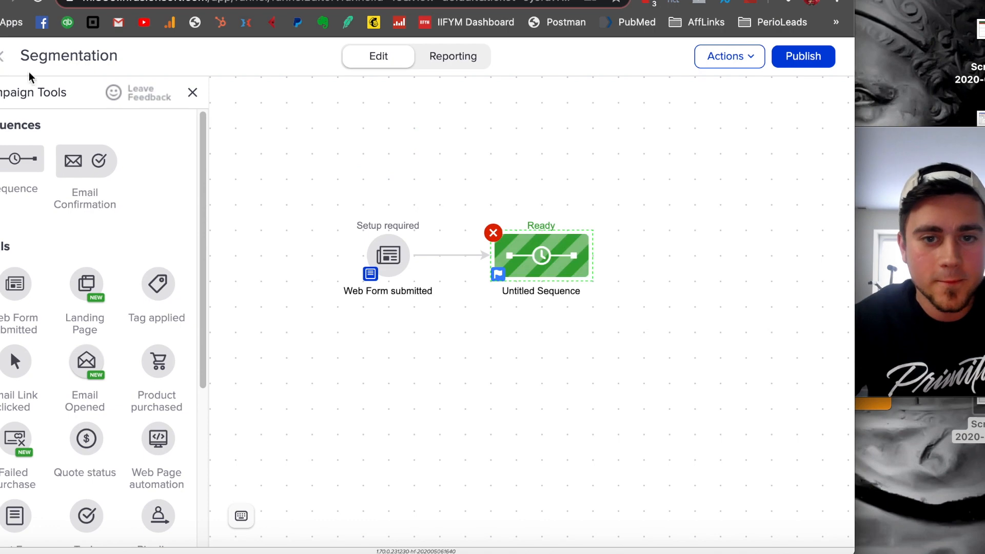
pyautogui.rightClick(392, 267)
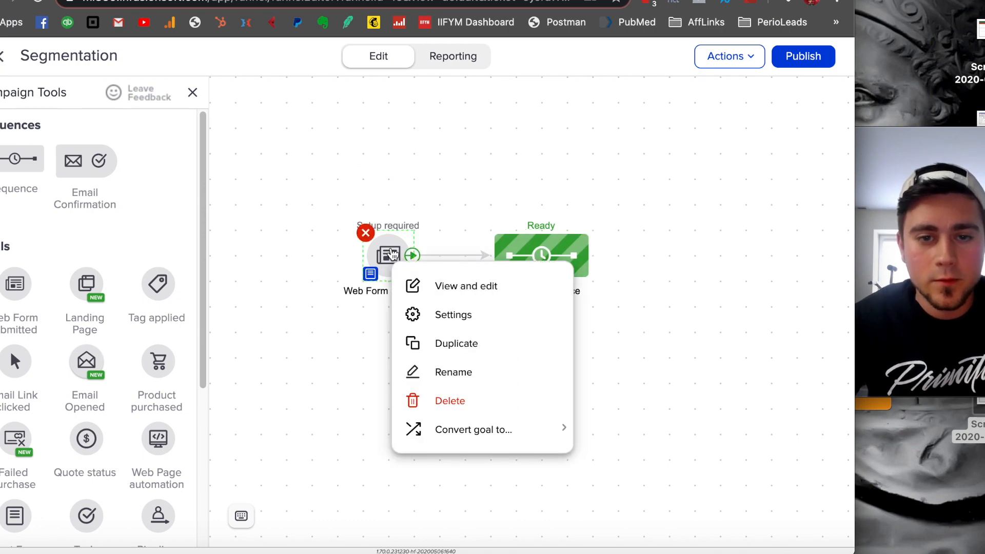
pyautogui.click(446, 286)
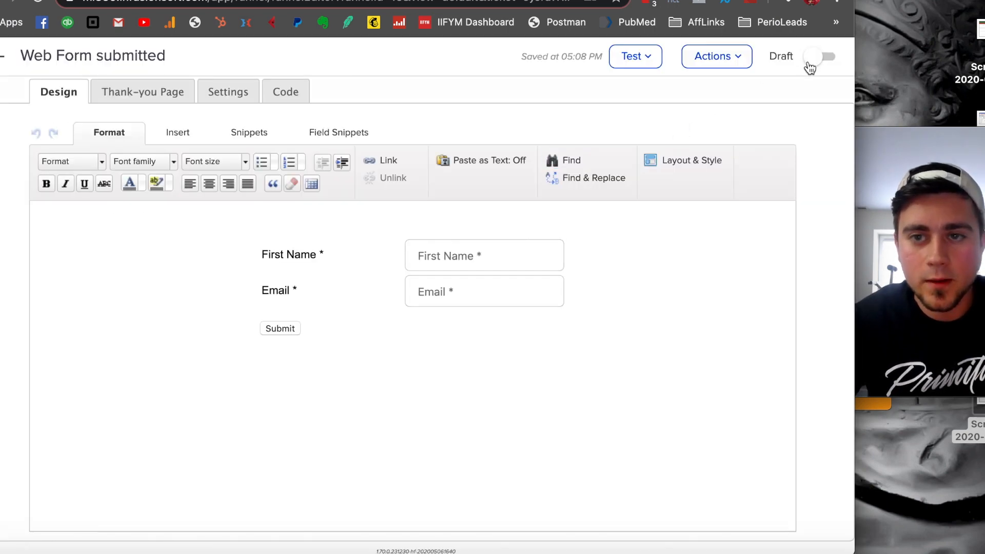
pyautogui.click(817, 58)
pyautogui.click(4, 56)
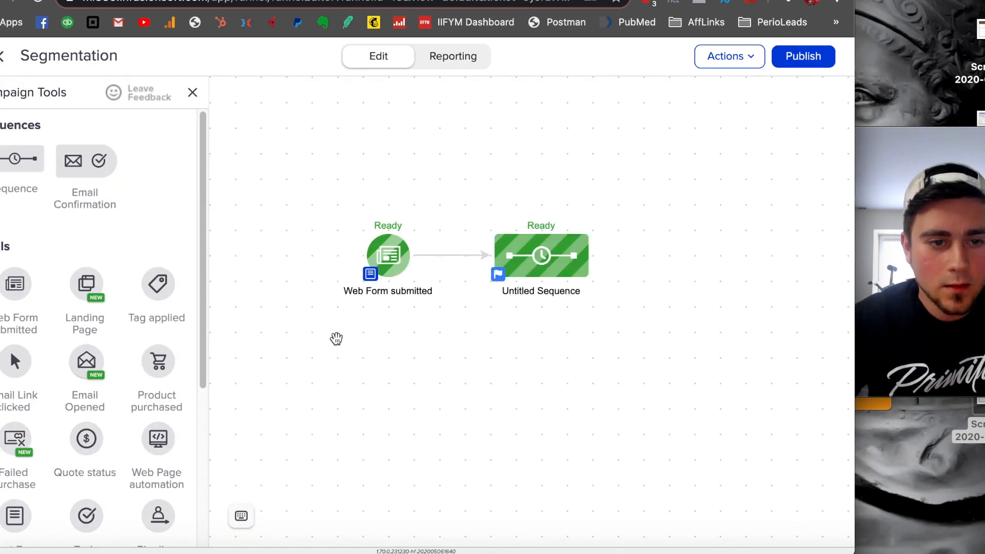
# - Add a second Web Form submitted goal below the first one and rename the first goal "Test Group 1"
pyautogui.scroll(-1, 137, 321)
pyautogui.moveTo(22, 272); pyautogui.dragTo(389, 357)
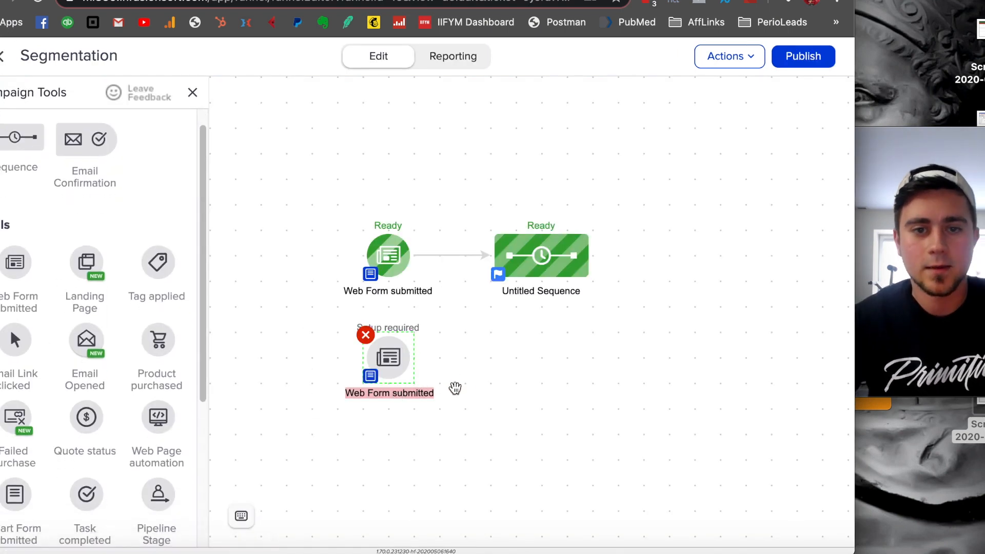
pyautogui.rightClick(385, 287)
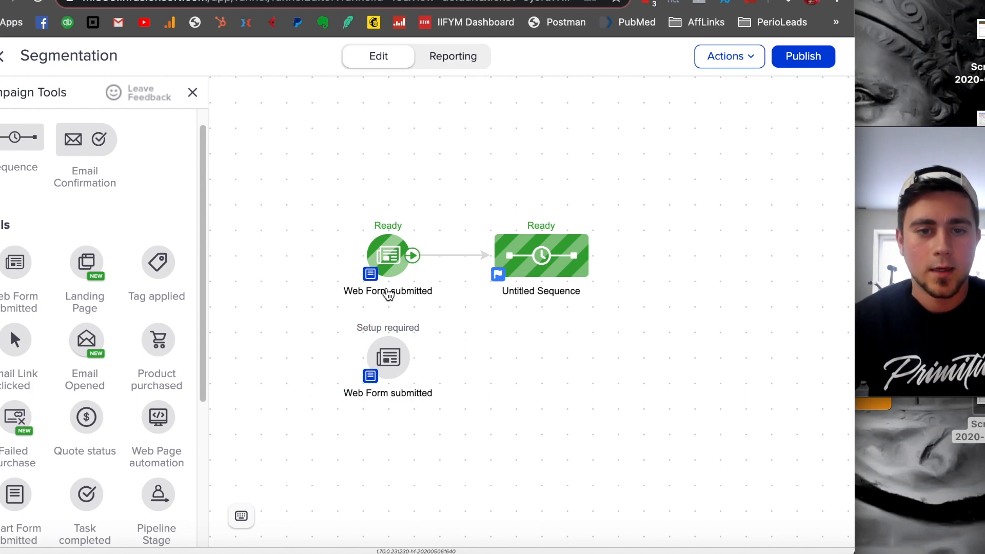
pyautogui.rightClick(360, 288)
pyautogui.click(436, 398)
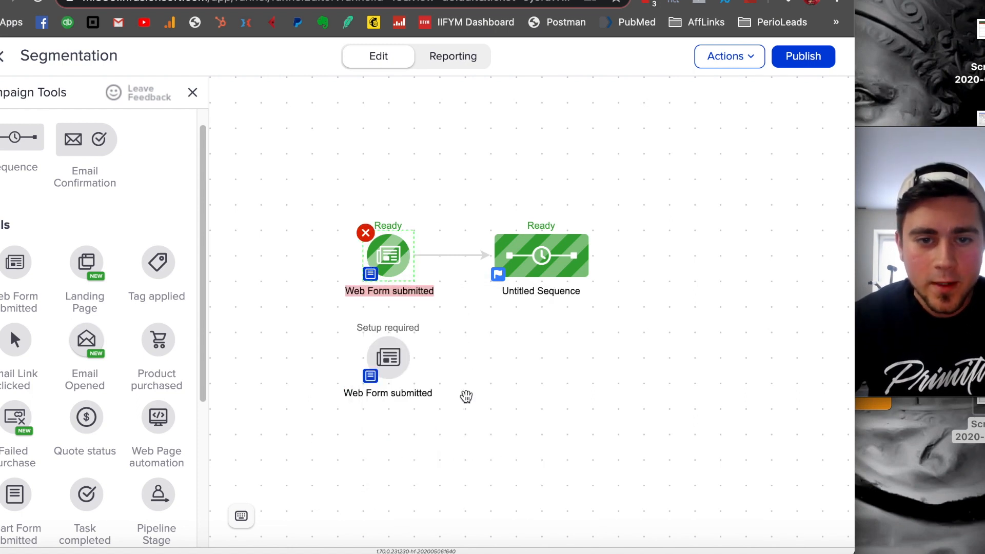
pyautogui.write('Test Group 1')
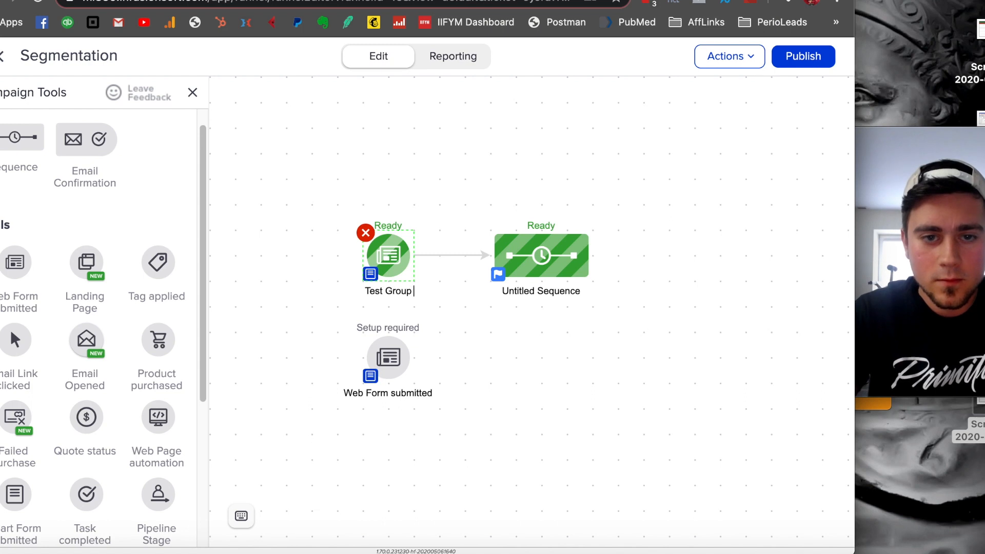
pyautogui.click(520, 441)
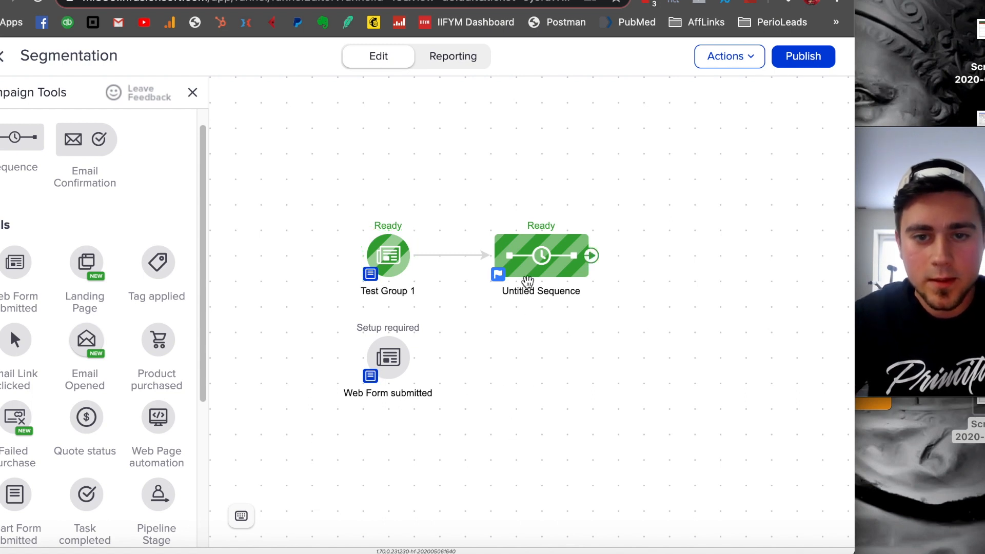
# - Rename the untitled sequence connected to the first web form goal as "Test Group 1"
pyautogui.rightClick(519, 263)
pyautogui.click(584, 365)
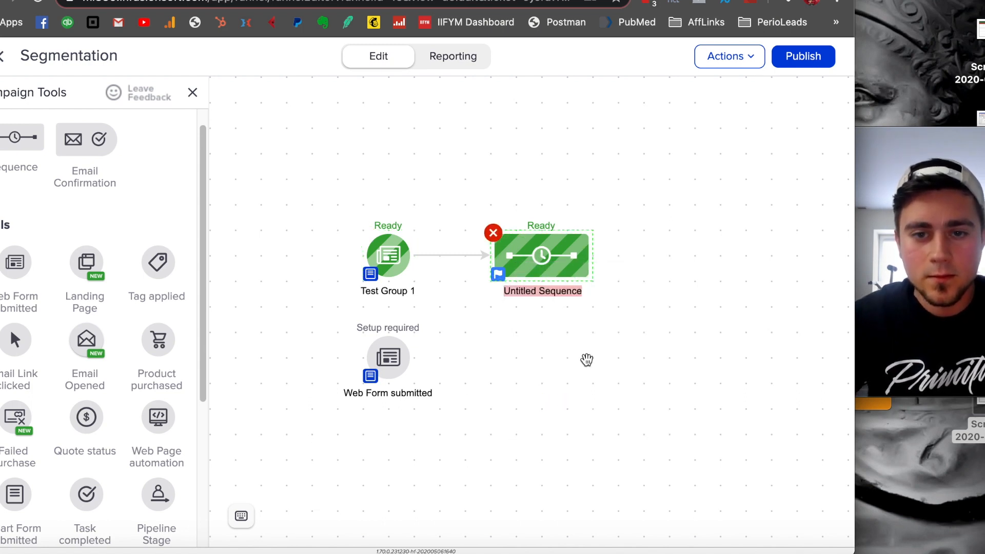
pyautogui.write('Test Group 1')
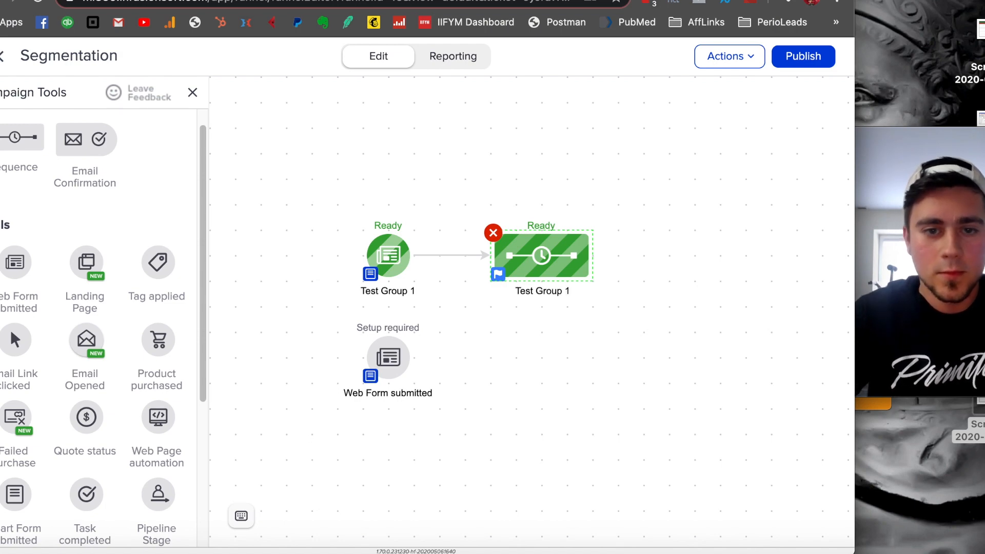
pyautogui.click(598, 461)
# - Open the second Web Form submitted goal and copy its Javascript Snippet embed code
pyautogui.rightClick(391, 356)
pyautogui.click(416, 373)
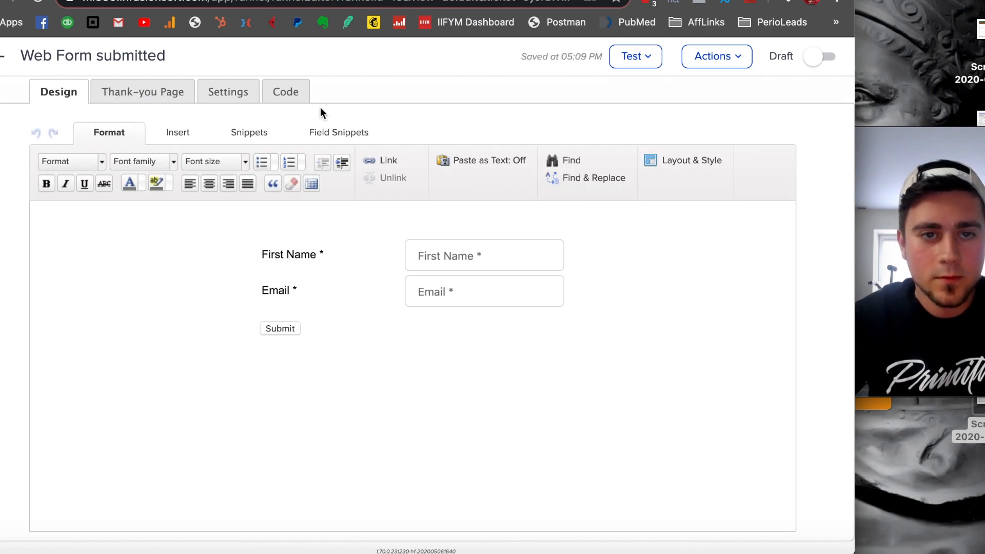
pyautogui.click(305, 100)
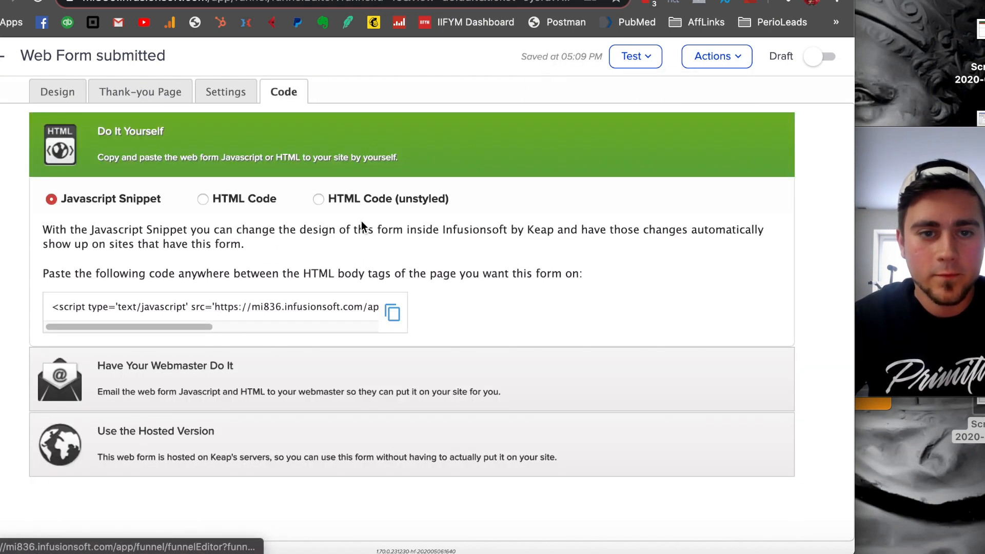
pyautogui.click(228, 300)
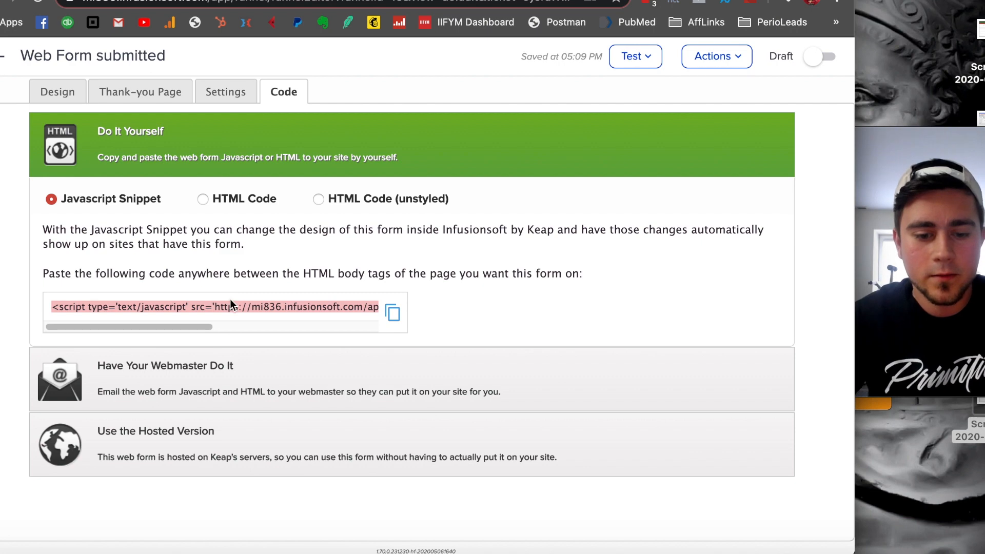
# - Switch to the WordPress site and create a new page titled "Test Group 2"
pyautogui.click(687, 1)
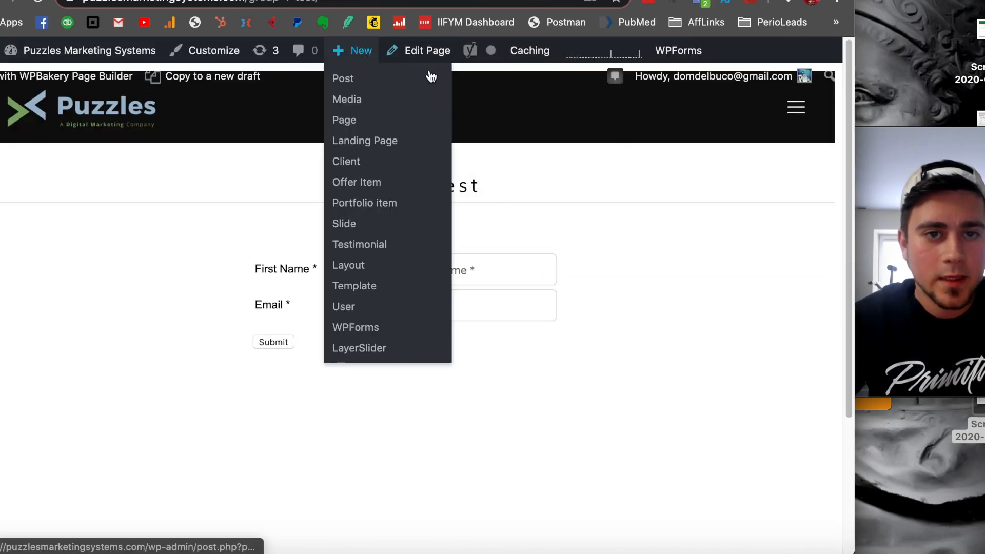
pyautogui.moveTo(364, 51)
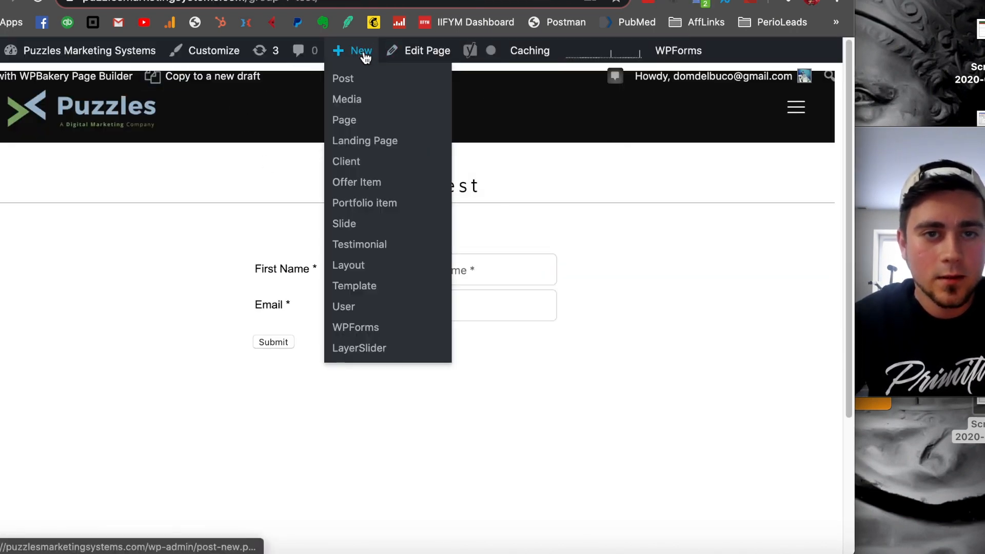
pyautogui.click(363, 127)
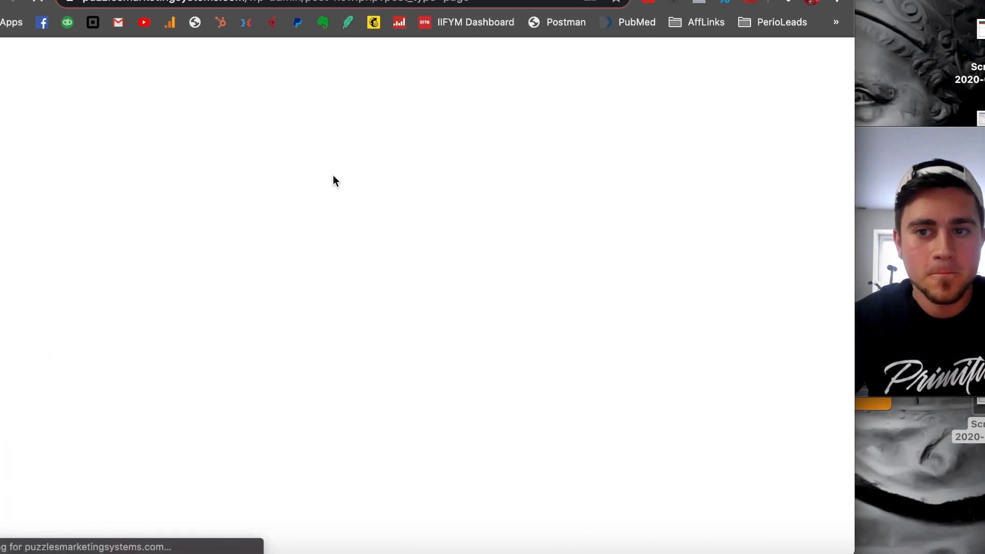
pyautogui.write('Test Group 2')
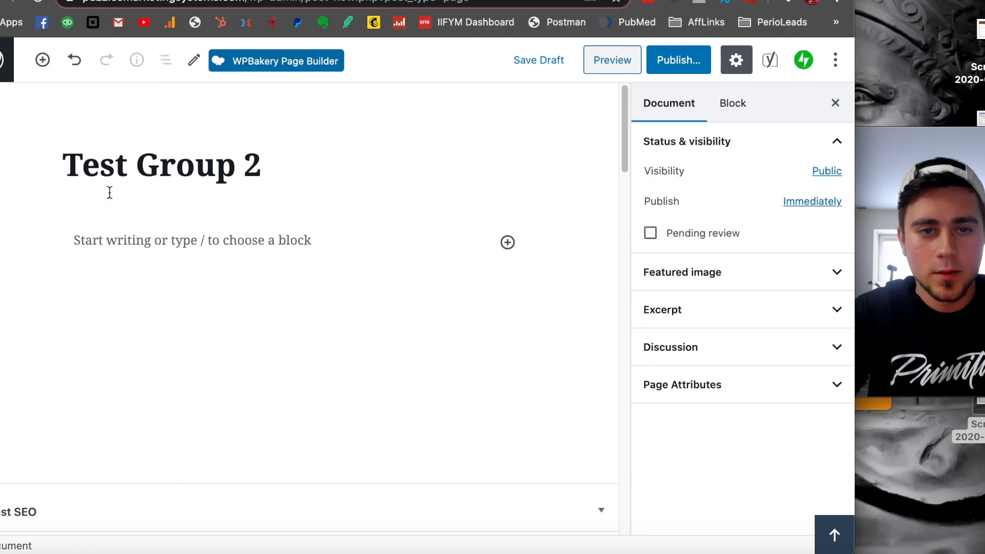
# - In the page's Muffin Builder section, add a wrap containing a Column item and widen the column to 1/1
pyautogui.click(133, 232)
pyautogui.scroll(-10, 256, 294)
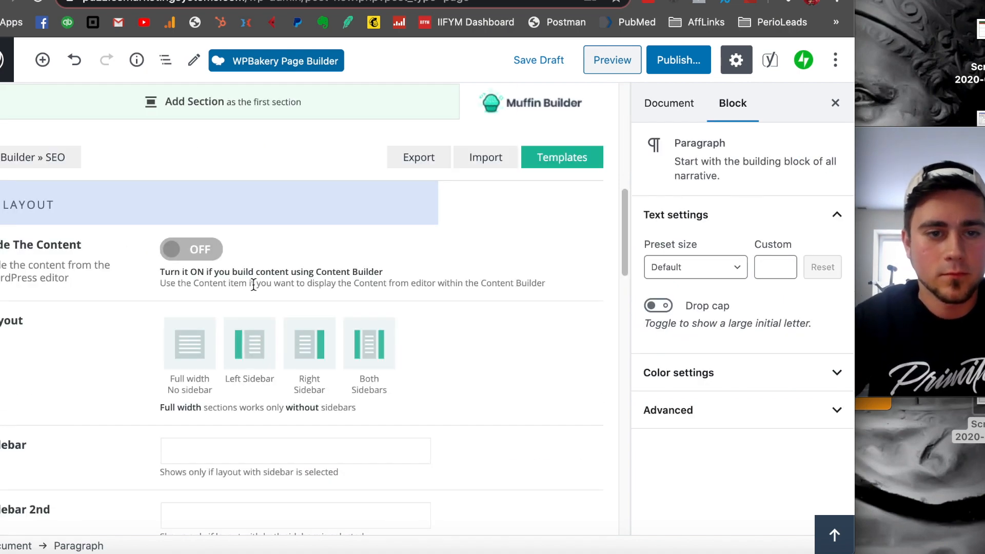
pyautogui.scroll(4, 214, 248)
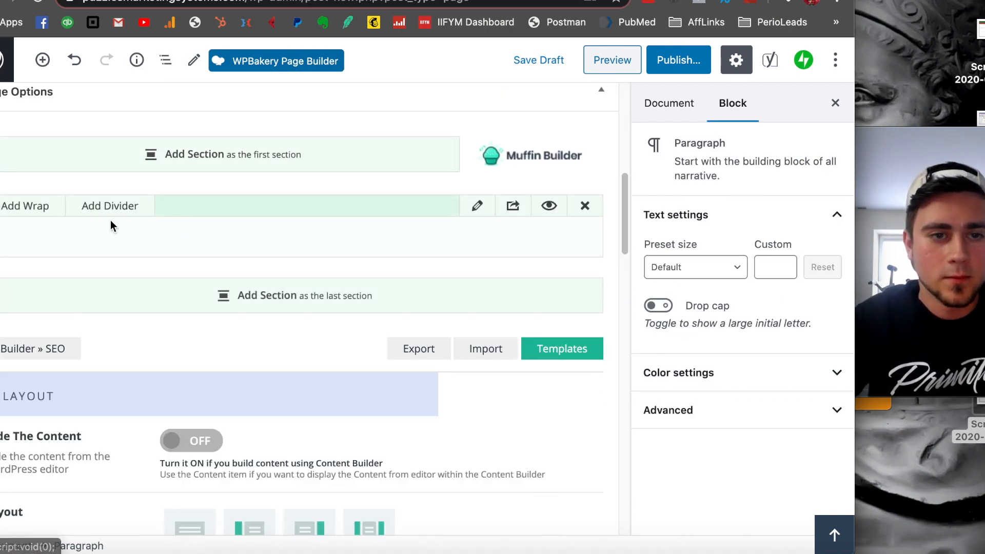
pyautogui.click(30, 206)
pyautogui.click(90, 245)
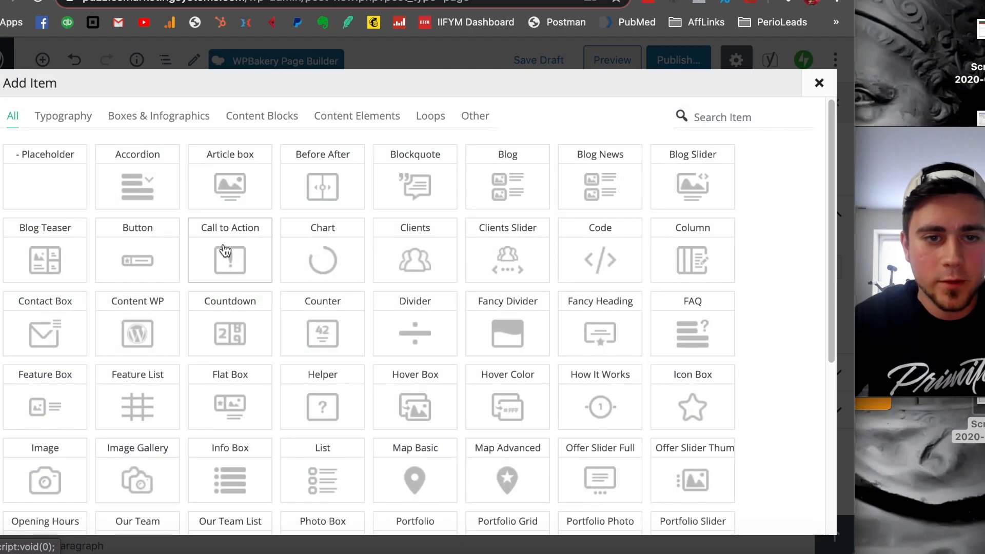
pyautogui.click(693, 259)
pyautogui.click(44, 282)
pyautogui.click(43, 283)
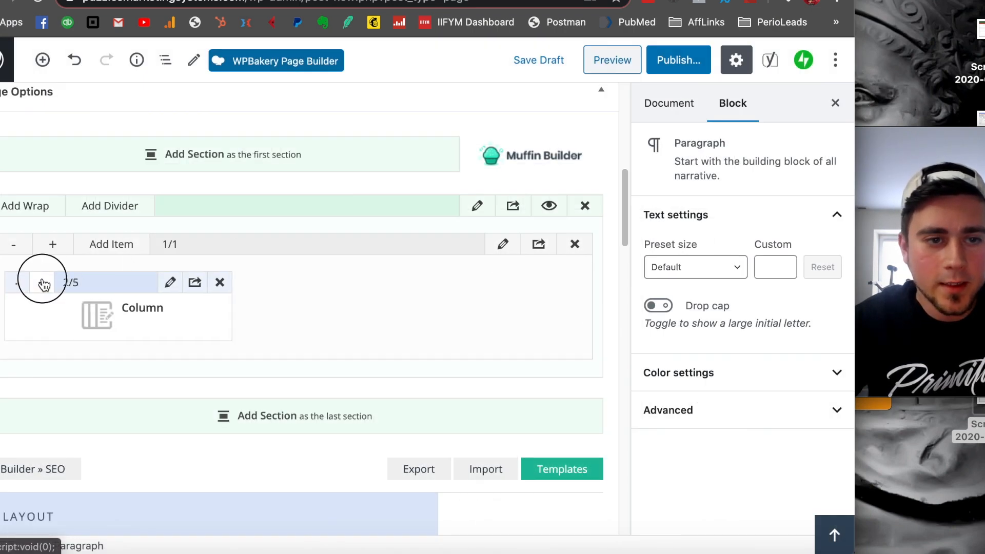
pyautogui.click(43, 283)
pyautogui.click(43, 283)
pyautogui.click(43, 282)
pyautogui.click(43, 283)
pyautogui.click(43, 282)
pyautogui.click(43, 282)
pyautogui.click(43, 282)
# - Paste the copied web form snippet into the Column item's content and save the item
pyautogui.click(514, 279)
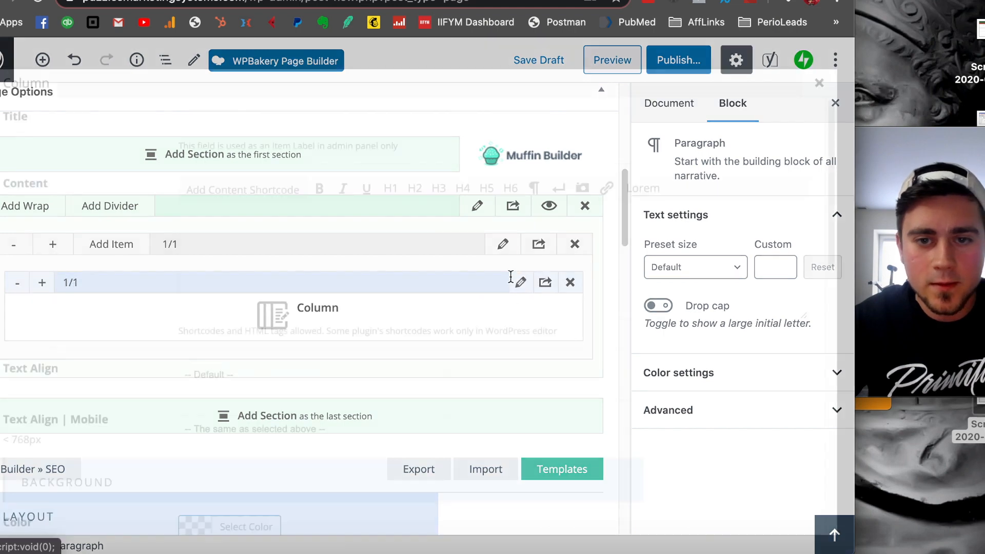
pyautogui.press('super+v')
pyautogui.scroll(-8, 597, 286)
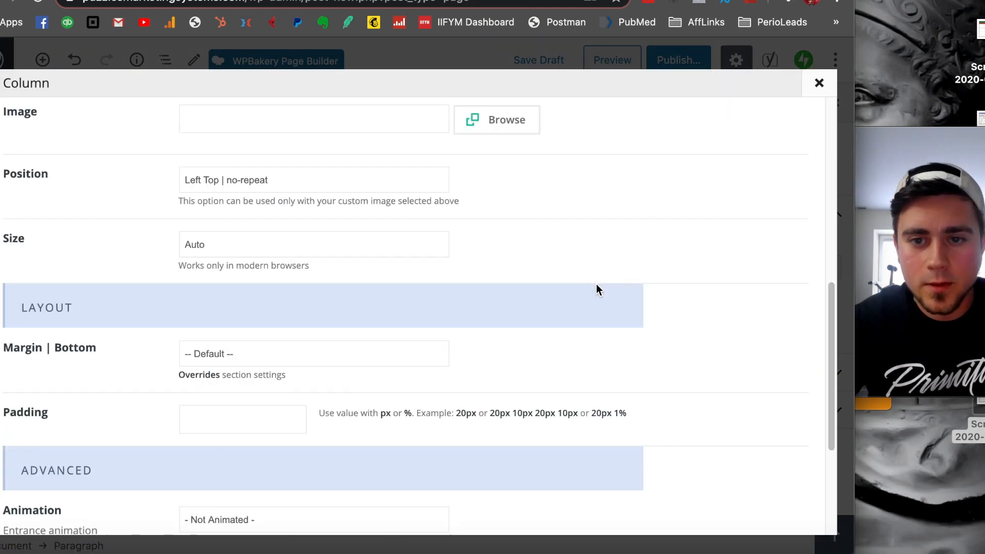
pyautogui.scroll(-5, 596, 284)
pyautogui.click(752, 505)
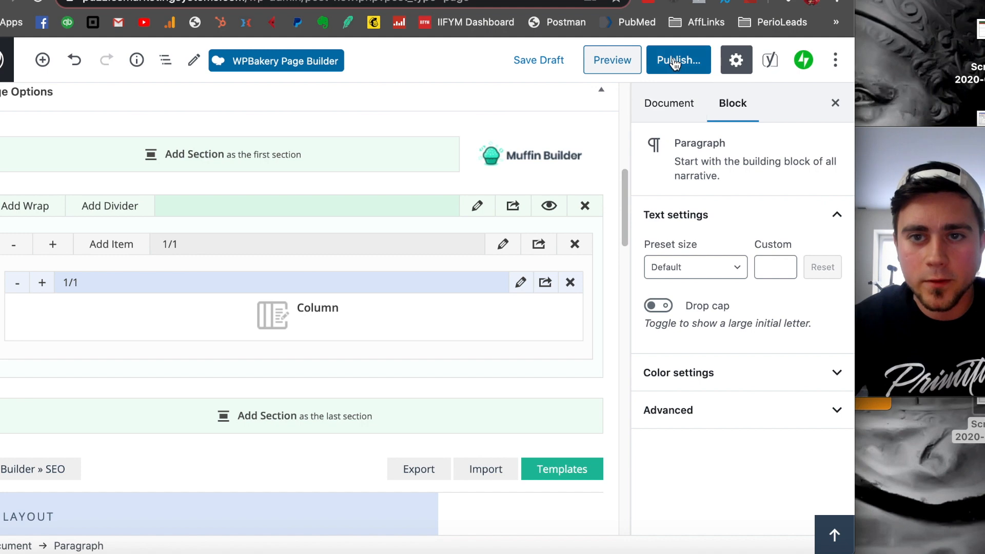
# - Publish the Test Group 2 page and view the live page
pyautogui.click(675, 63)
pyautogui.click(741, 60)
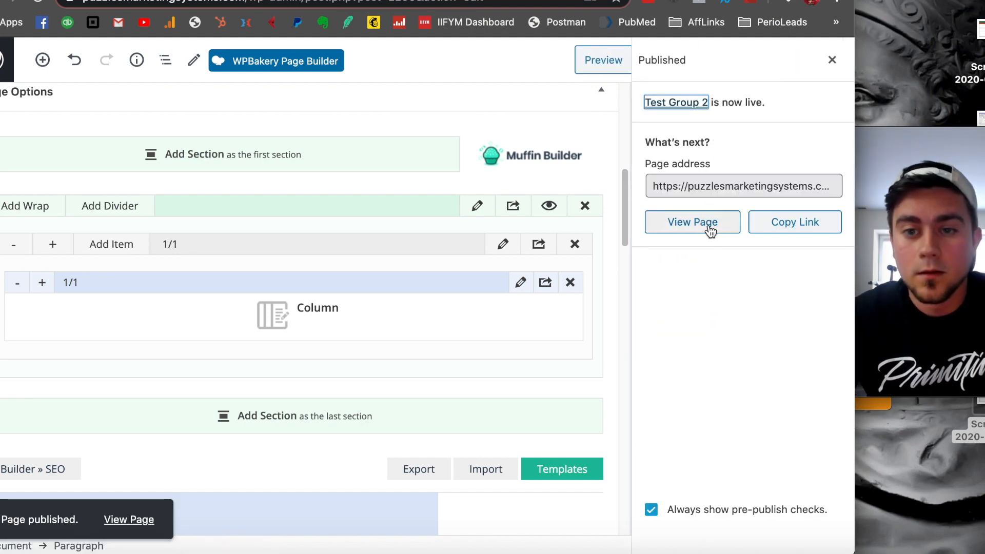
pyautogui.click(709, 228)
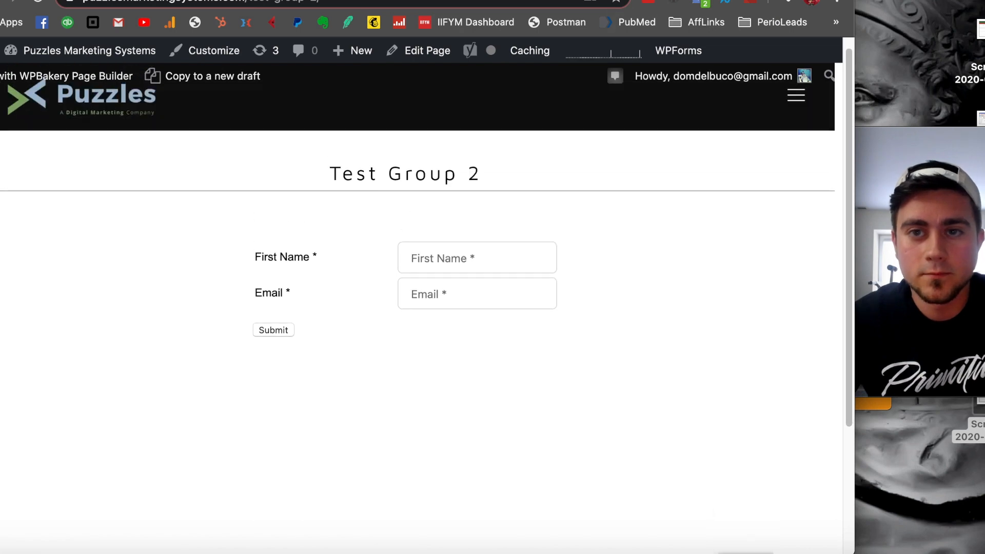
# - Switch back to Keap, mark the second web form as Ready, and return to the Segmentation campaign
pyautogui.hotkey('ctrl', 'shift', 'Tab')
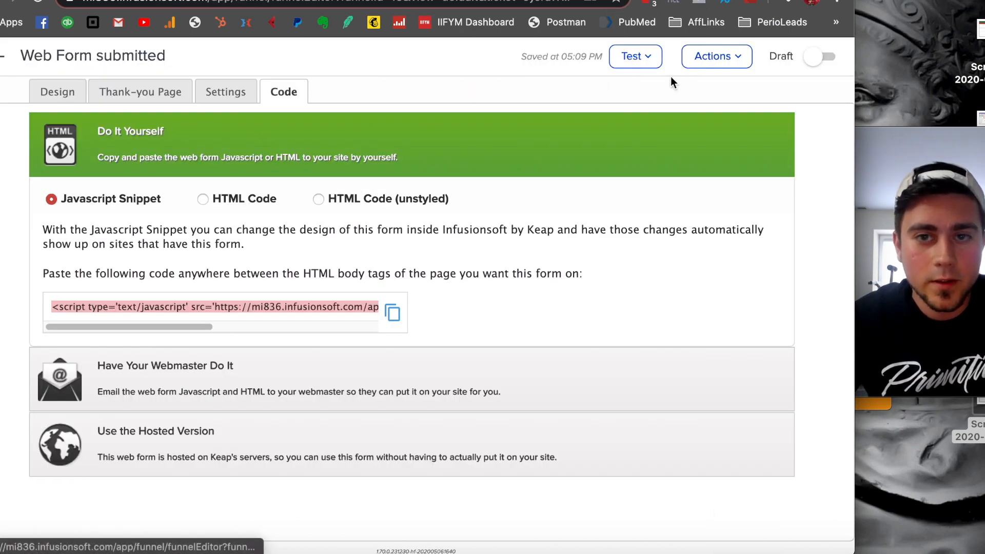
pyautogui.click(825, 56)
pyautogui.click(6, 63)
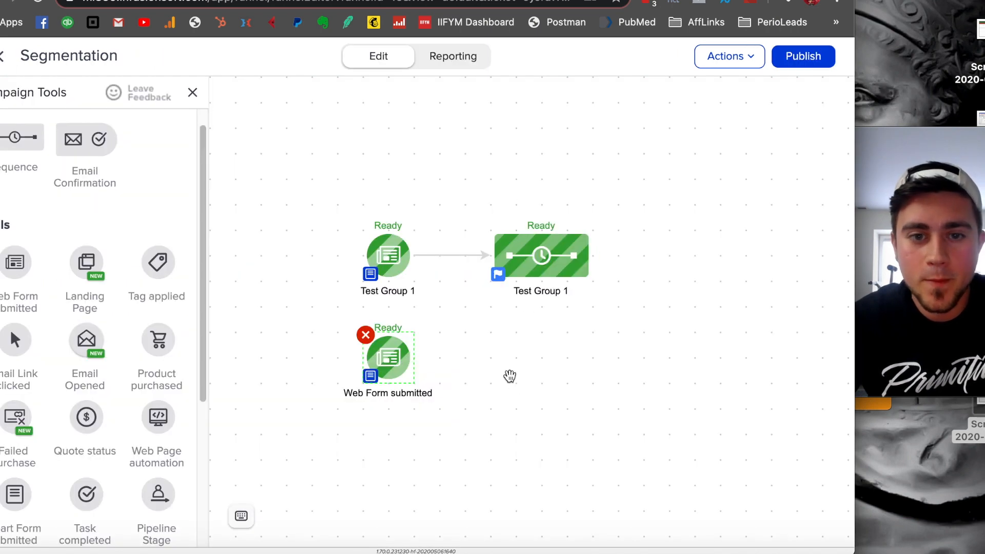
# - Add a sequence beside the second web form, connect the form to it, and rename the sequence as Test Group 2
pyautogui.click(504, 368)
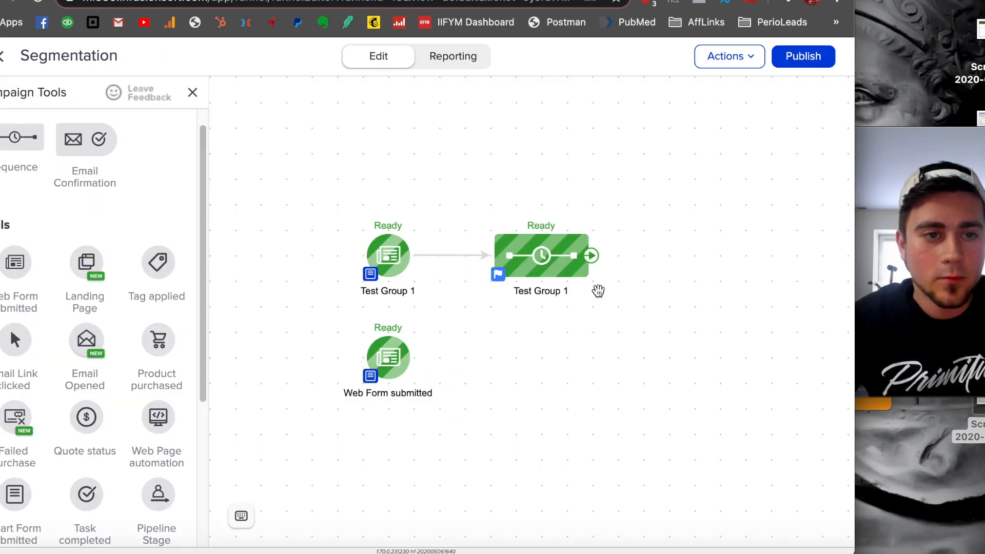
pyautogui.moveTo(21, 137); pyautogui.dragTo(495, 343)
pyautogui.moveTo(413, 357); pyautogui.dragTo(532, 365)
pyautogui.click(531, 365)
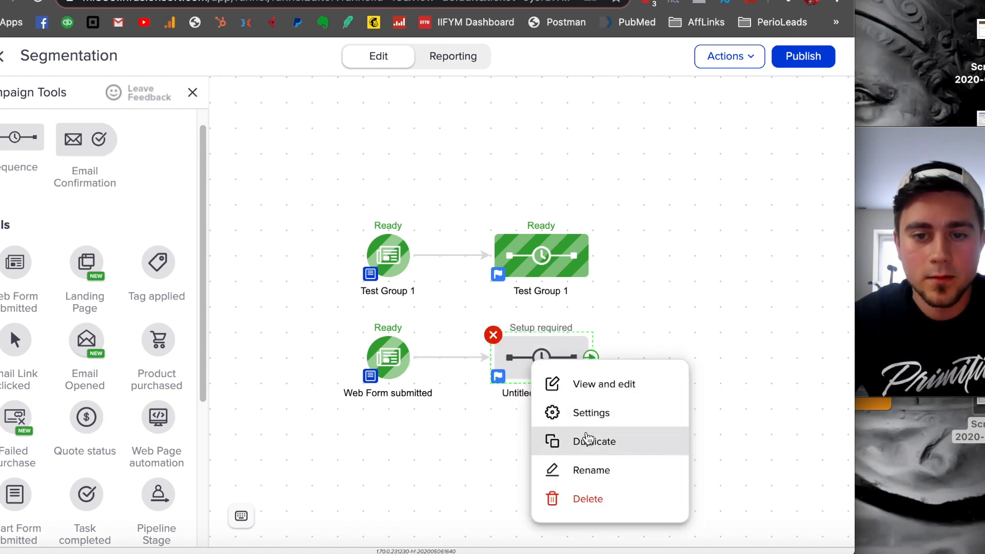
pyautogui.click(595, 470)
pyautogui.write('Test Group 2')
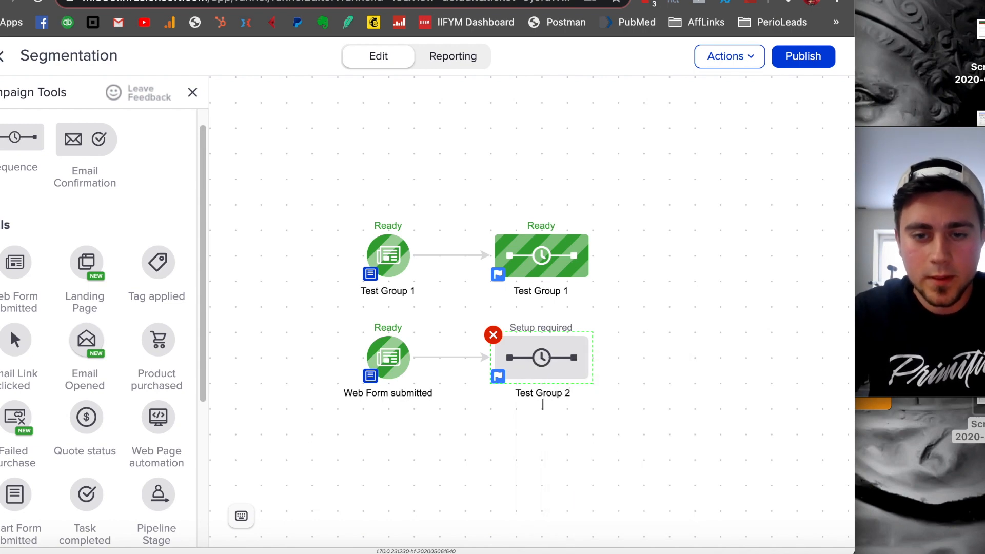
# - Rename the second web form goal as Test Group 2
pyautogui.click(408, 397)
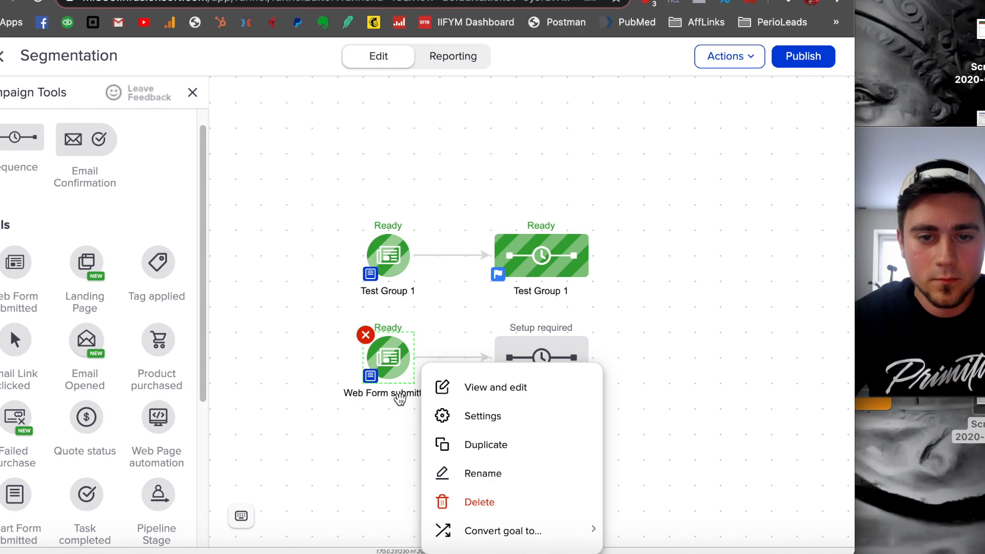
pyautogui.click(494, 474)
pyautogui.write('Test Group 2')
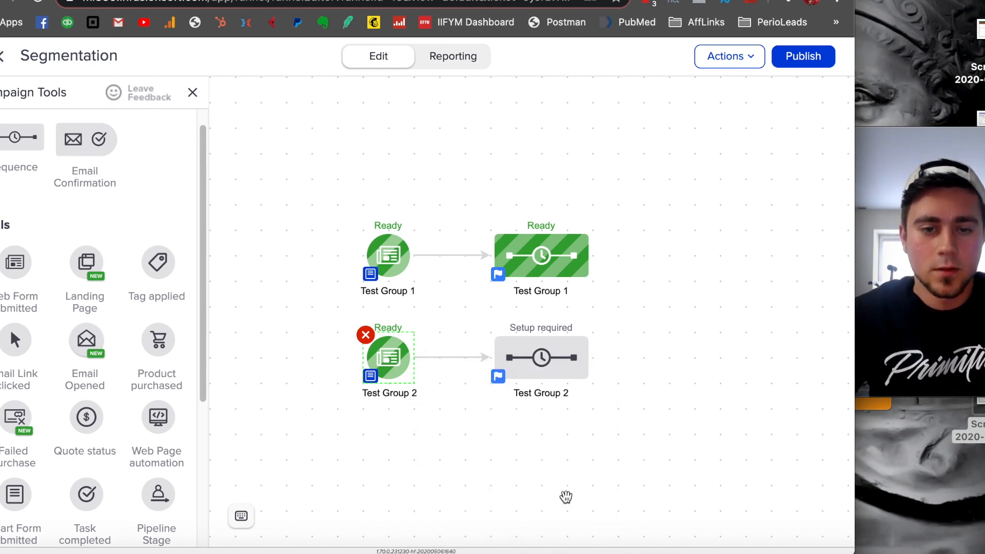
# - In the Test Group 2 sequence, add an Apply/Remove Tag step after Start and set it to apply only a new Test Group 2 tag
pyautogui.doubleClick(540, 365)
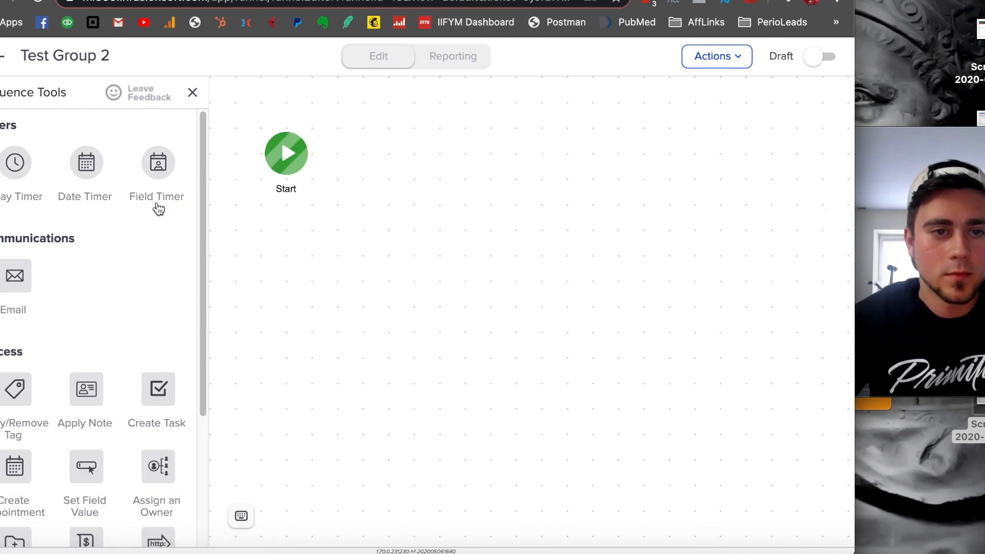
pyautogui.moveTo(15, 403); pyautogui.dragTo(405, 141)
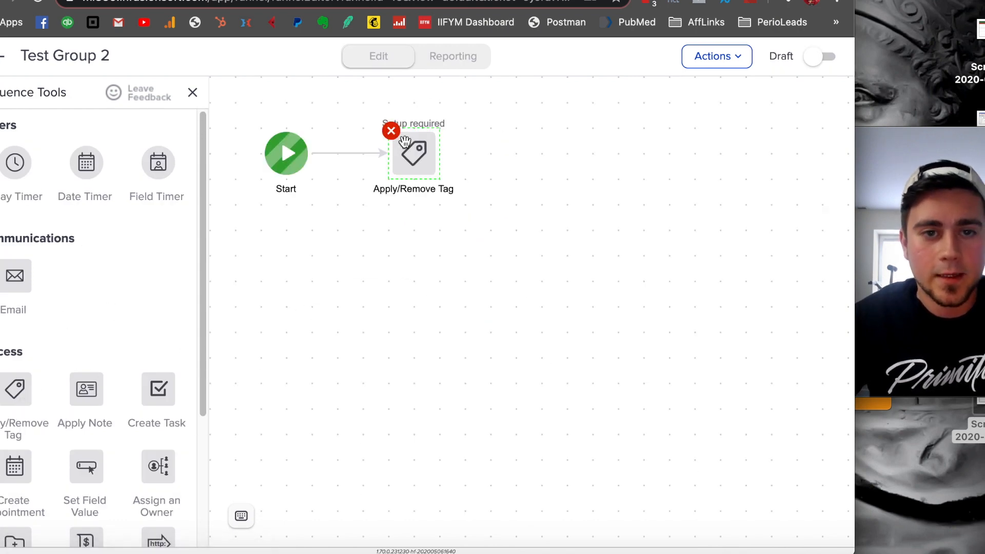
pyautogui.doubleClick(411, 154)
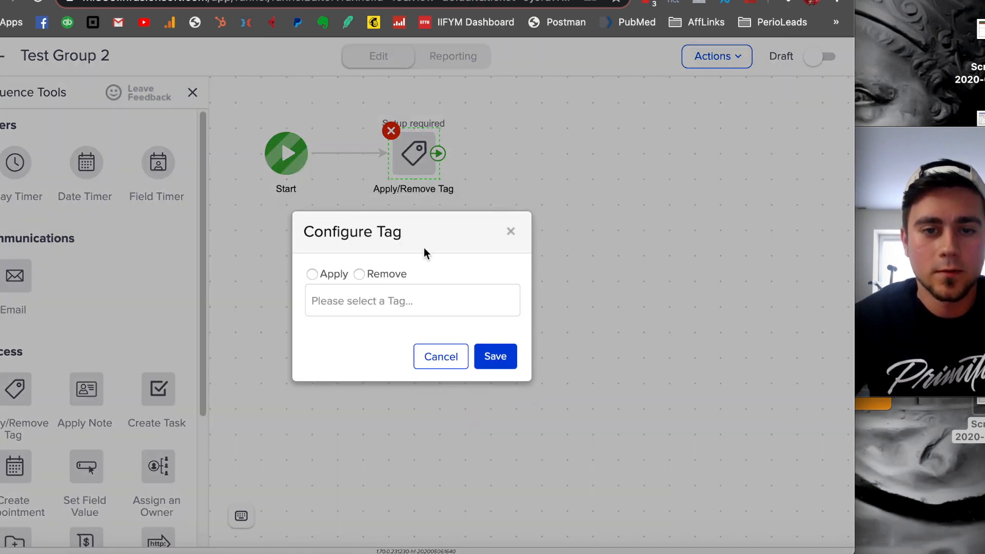
pyautogui.click(331, 276)
pyautogui.click(359, 300)
pyautogui.write('Tes')
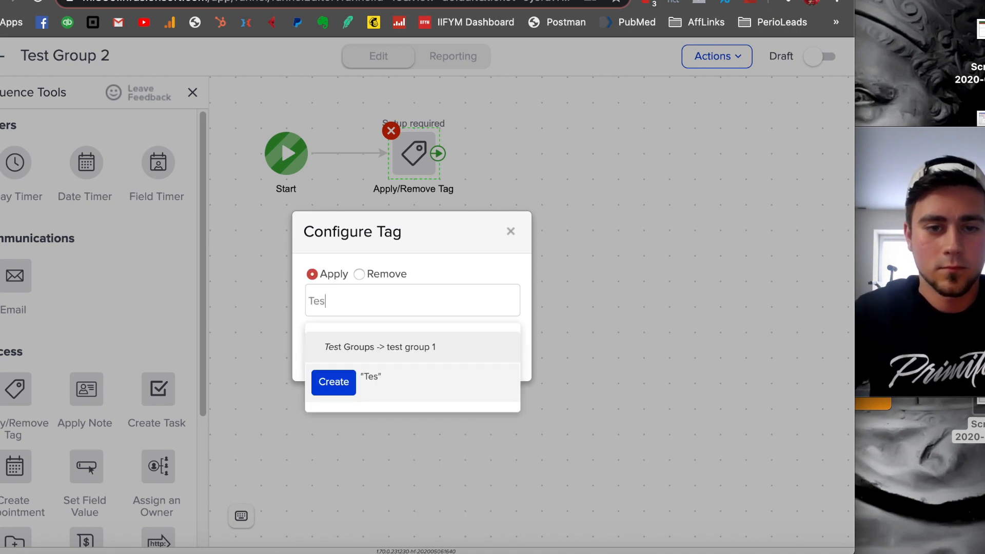
pyautogui.write('t Group 3')
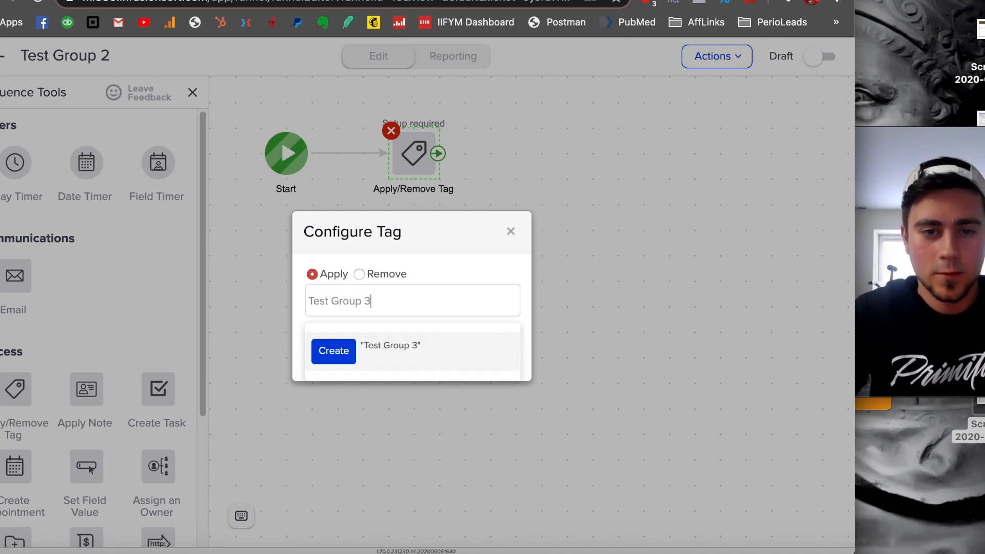
pyautogui.press('Return')
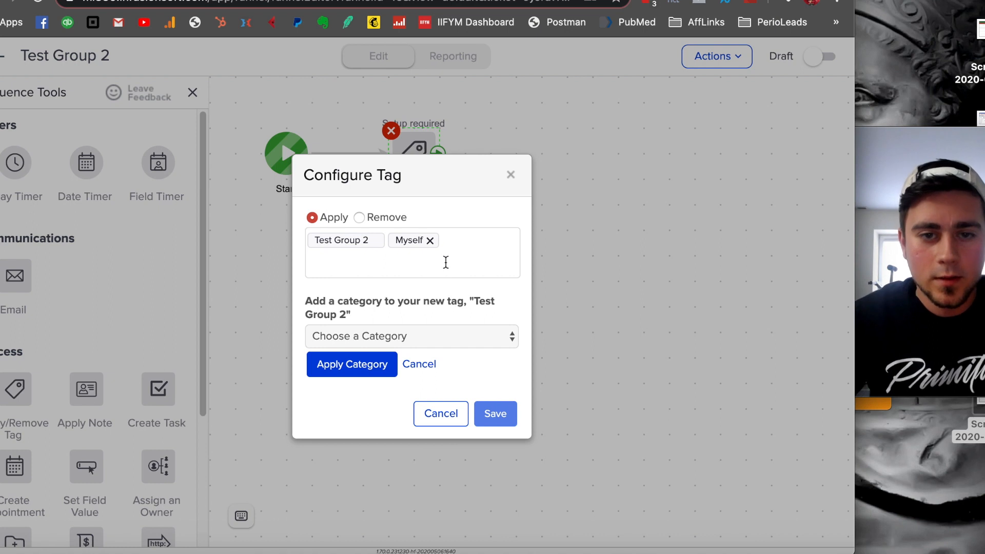
pyautogui.click(431, 241)
pyautogui.click(483, 221)
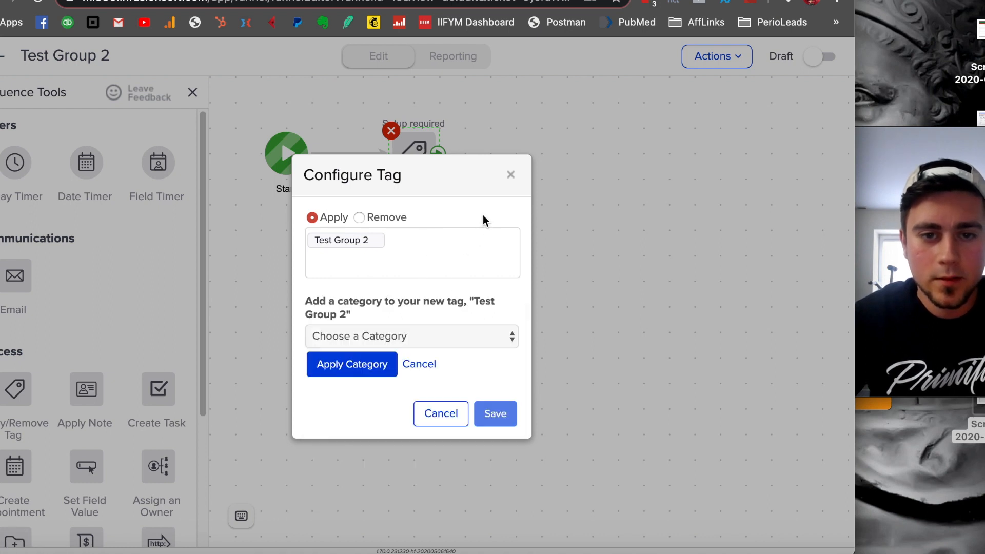
# - Assign the new tag to a newly created category named Test Group 2 and save the tag configuration
pyautogui.click(432, 339)
pyautogui.click(426, 353)
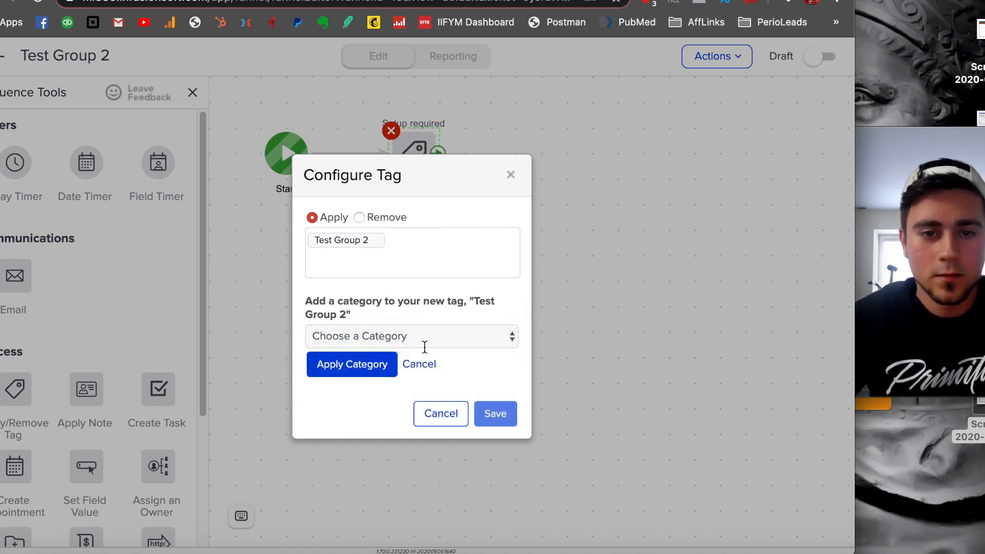
pyautogui.click(409, 322)
pyautogui.click(405, 286)
pyautogui.click(397, 331)
pyautogui.click(395, 271)
pyautogui.click(388, 346)
pyautogui.write('Test Group 2')
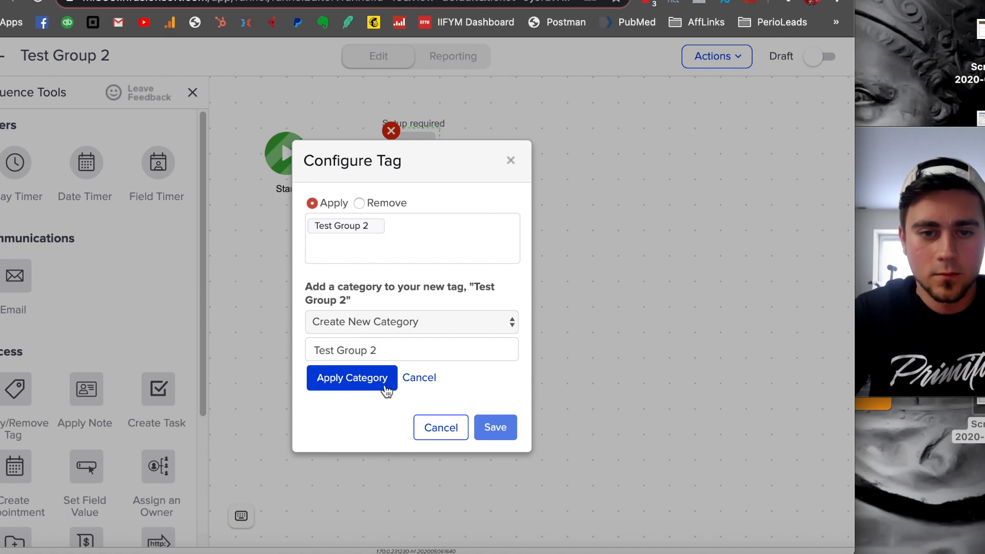
pyautogui.click(386, 391)
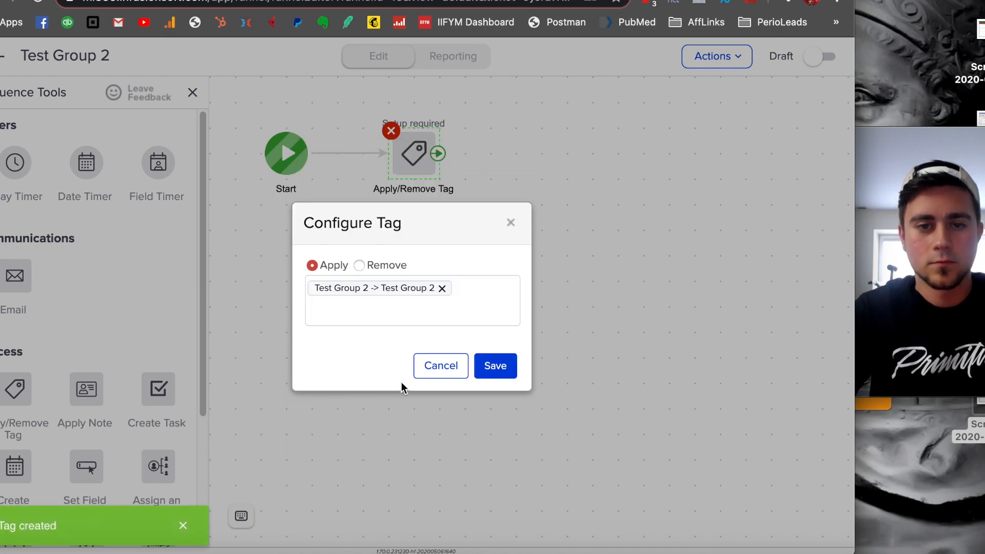
pyautogui.click(498, 381)
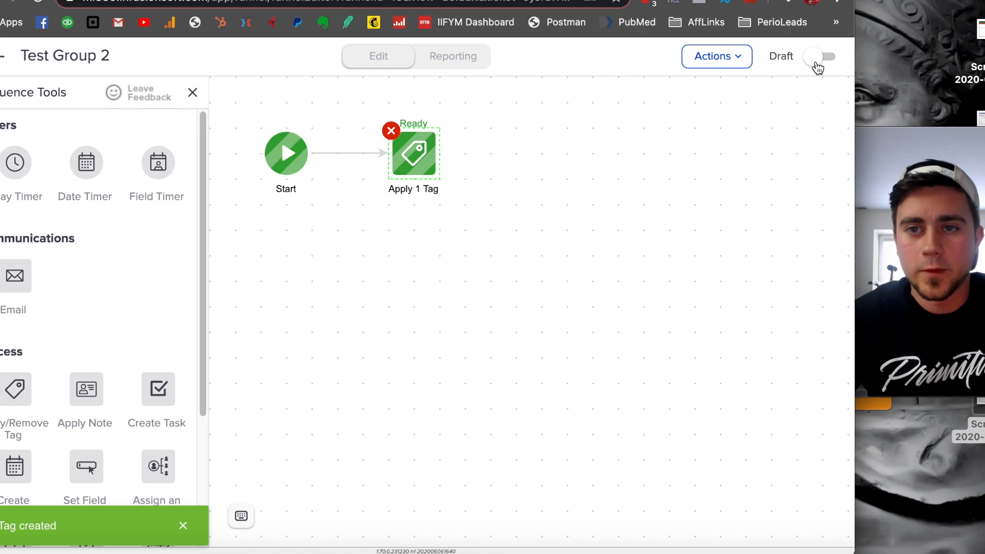
# - Mark the Test Group 2 sequence as Ready and publish the Segmentation campaign
pyautogui.click(819, 62)
pyautogui.click(6, 60)
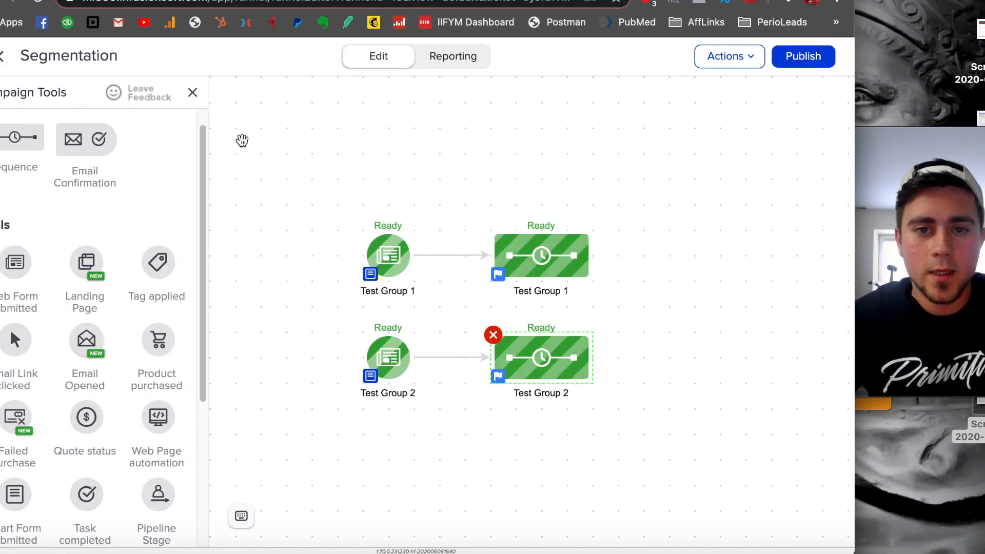
pyautogui.click(782, 61)
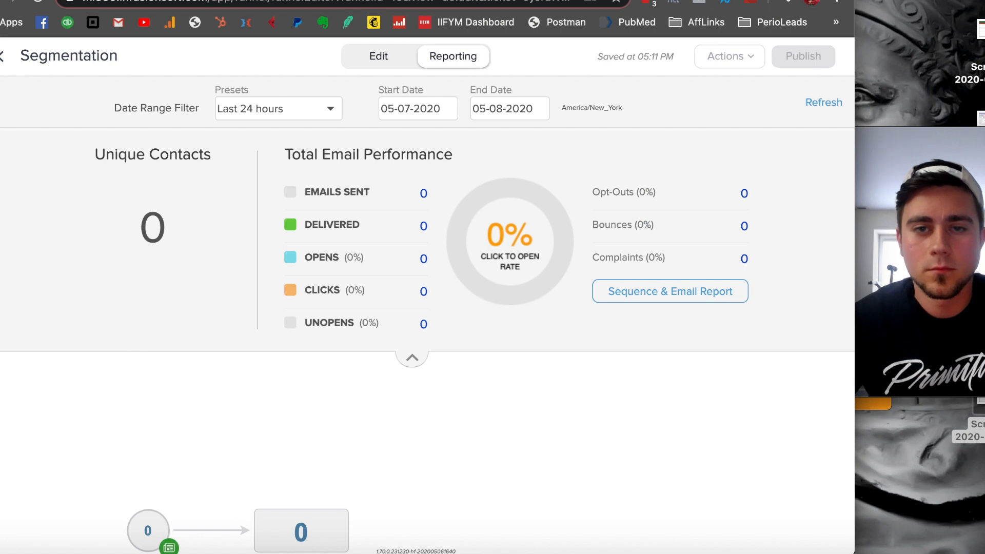
# - Switch to the live Group 1 Test page and enter the test email address in the form's First Name field
pyautogui.click(559, 0)
pyautogui.click(496, 270)
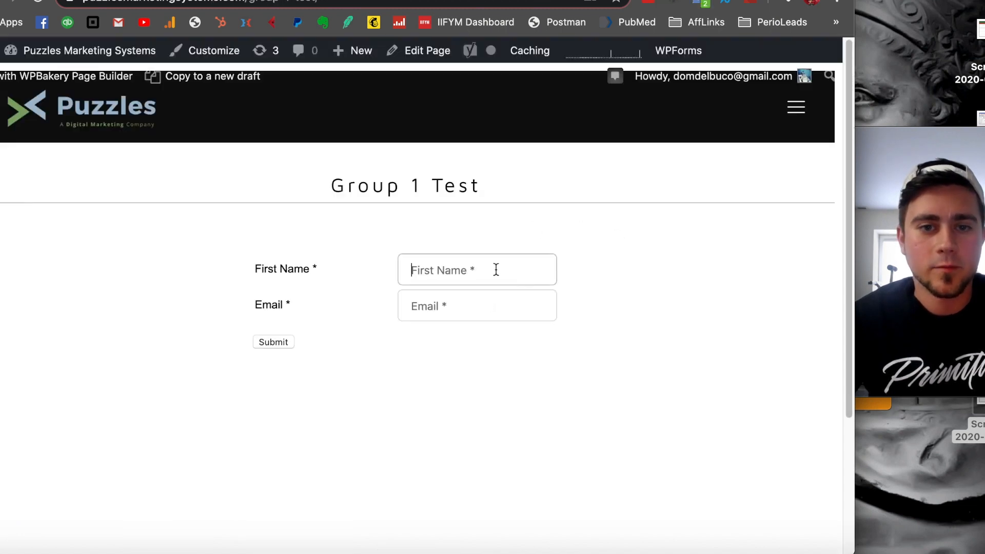
pyautogui.write('in')
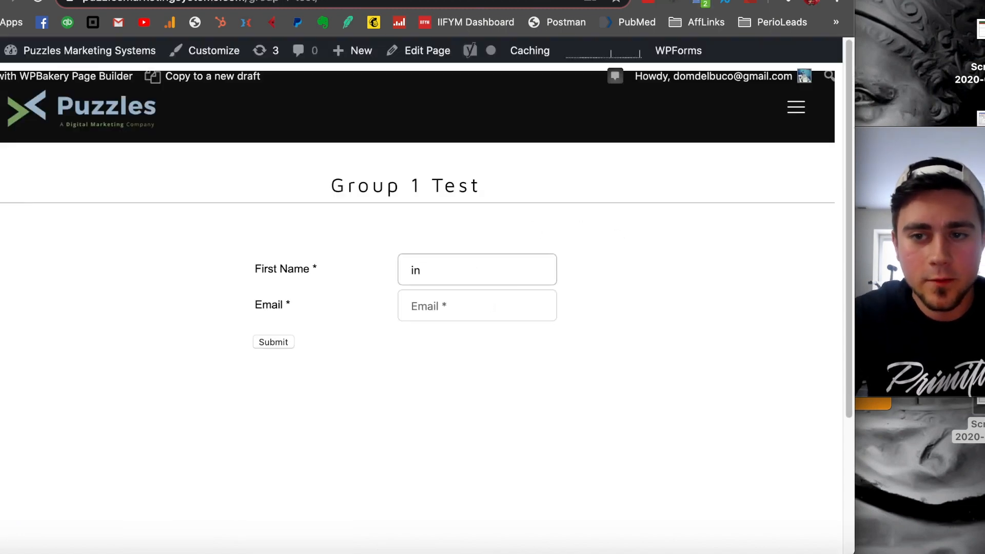
pyautogui.press('BackSpace')
pyautogui.press('BackSpace')
pyautogui.write('inf')
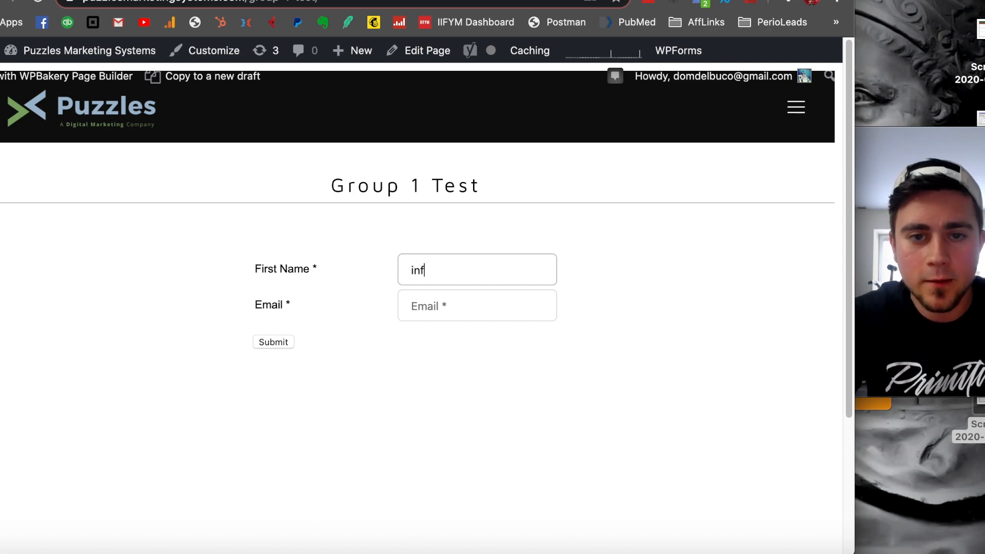
pyautogui.press('BackSpace')
pyautogui.press('BackSpace')
pyautogui.press('BackSpace')
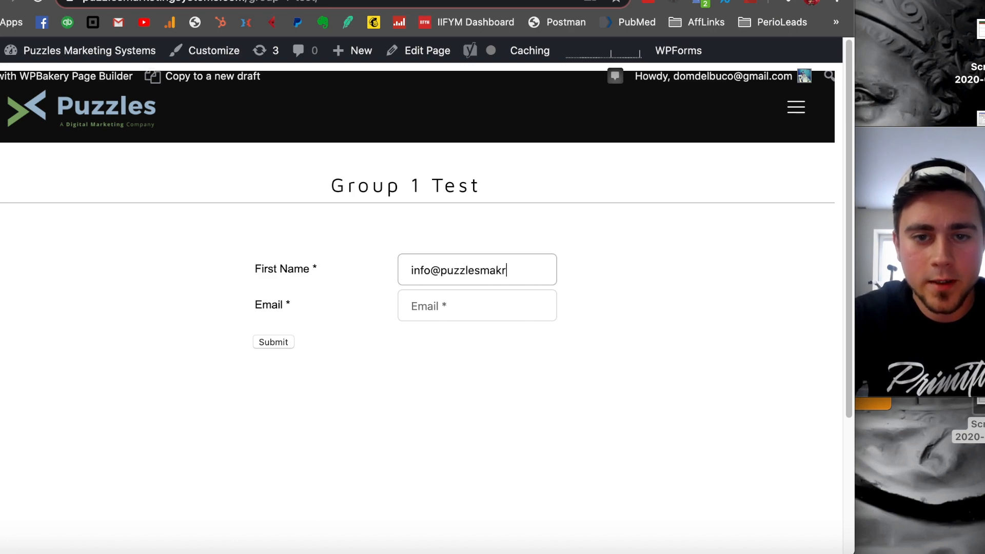
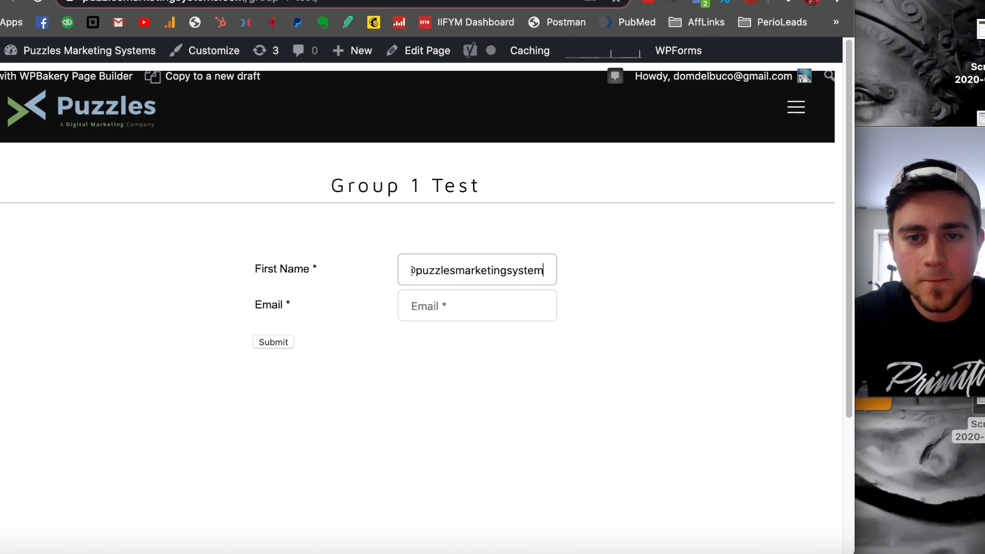
pyautogui.press('Tab')
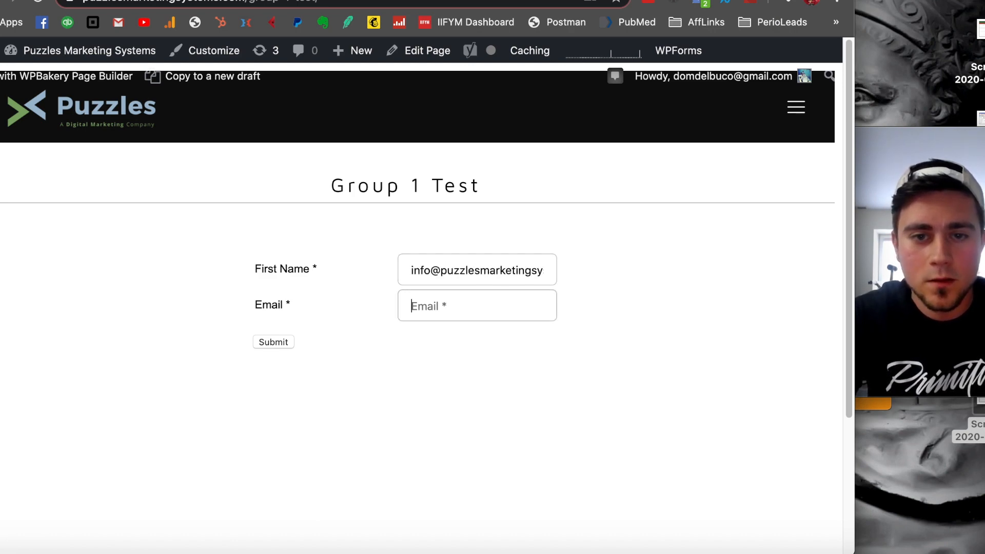
# - Copy the email address from the First Name field into the Email field and clear First Name
pyautogui.tripleClick(488, 273)
pyautogui.hotkey('ctrl', 'c')
pyautogui.click(473, 297)
pyautogui.hotkey('ctrl', 'v')
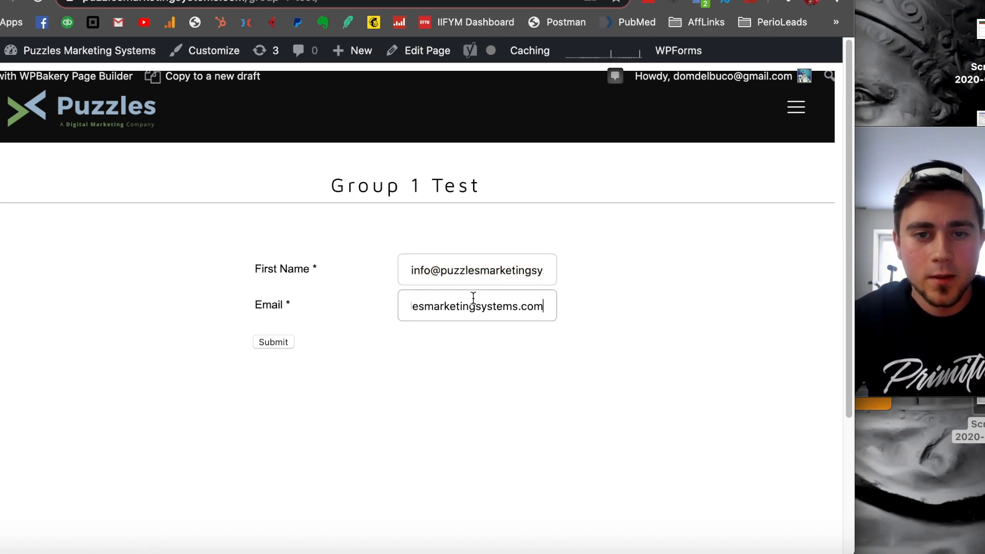
pyautogui.moveTo(443, 303); pyautogui.dragTo(376, 304)
pyautogui.click(437, 305)
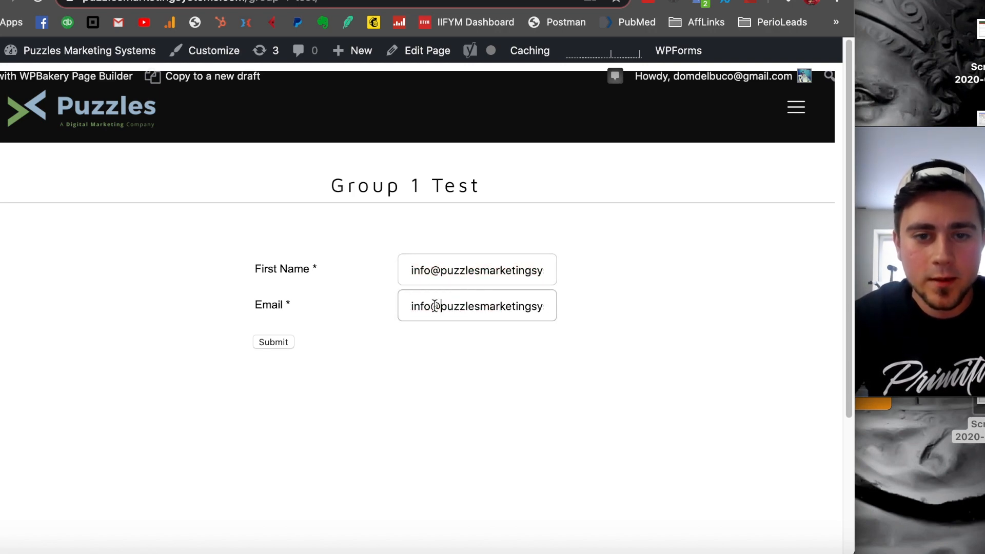
pyautogui.tripleClick(431, 270)
pyautogui.press('BackSpace')
# - Insert +group1 before the @ sign in the form's email address
pyautogui.click(432, 302)
pyautogui.write('+group')
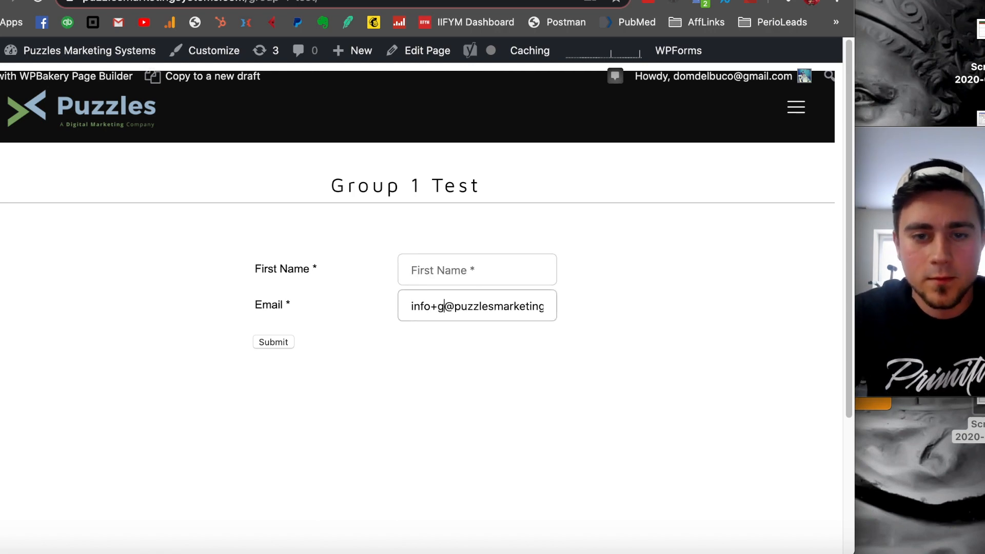
pyautogui.write('1')
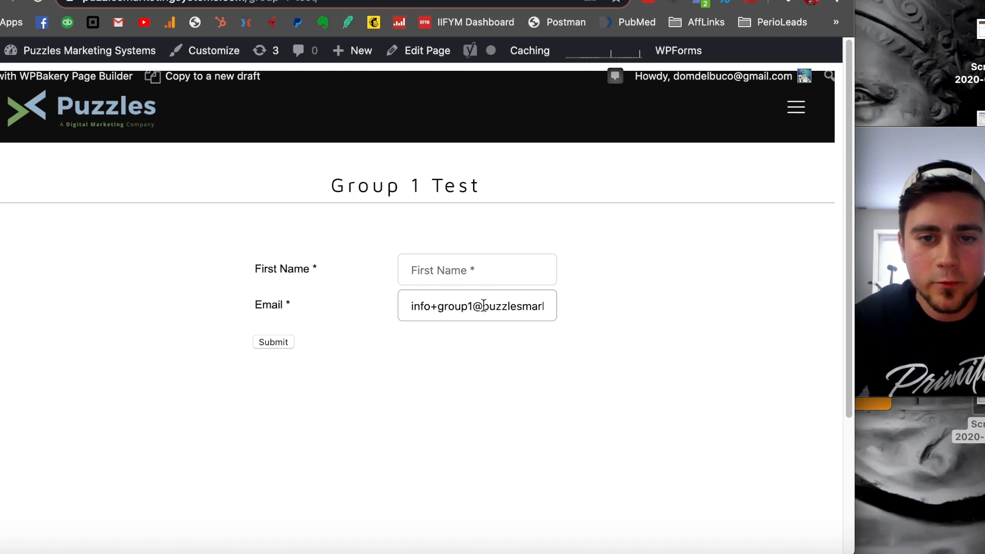
# - Enter Group 1 First Name as the first name and submit the Group 1 form
pyautogui.click(424, 280)
pyautogui.write('Group 1 F')
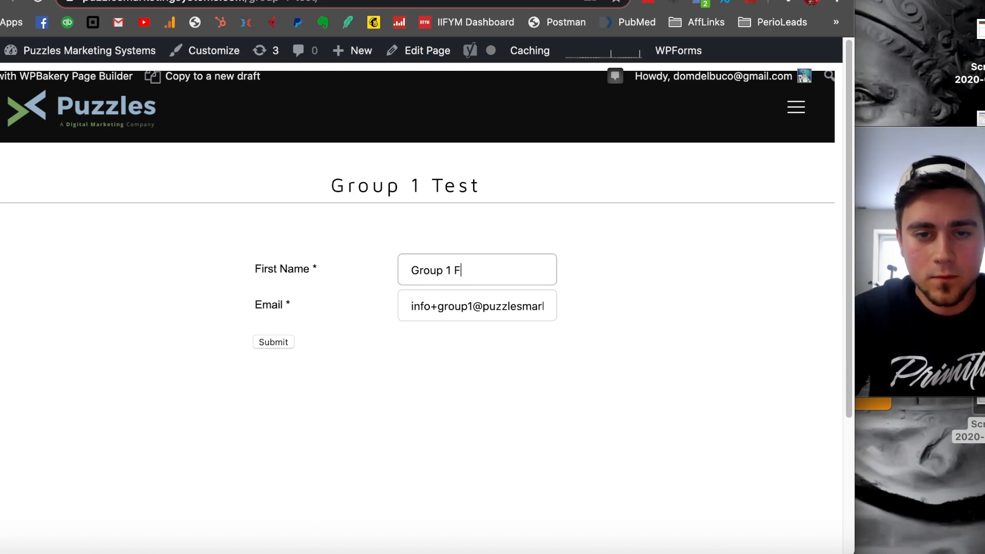
pyautogui.write('irst Name')
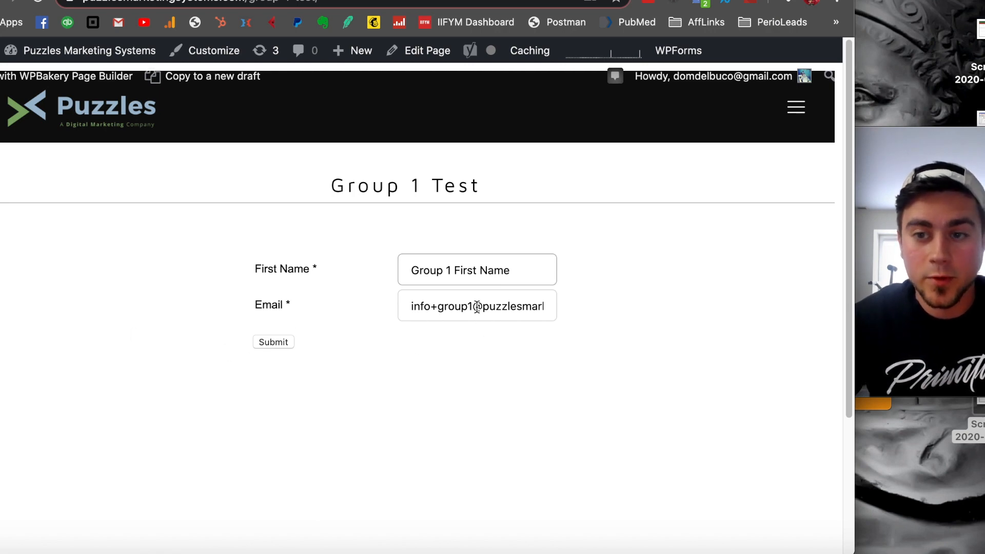
pyautogui.press('Return')
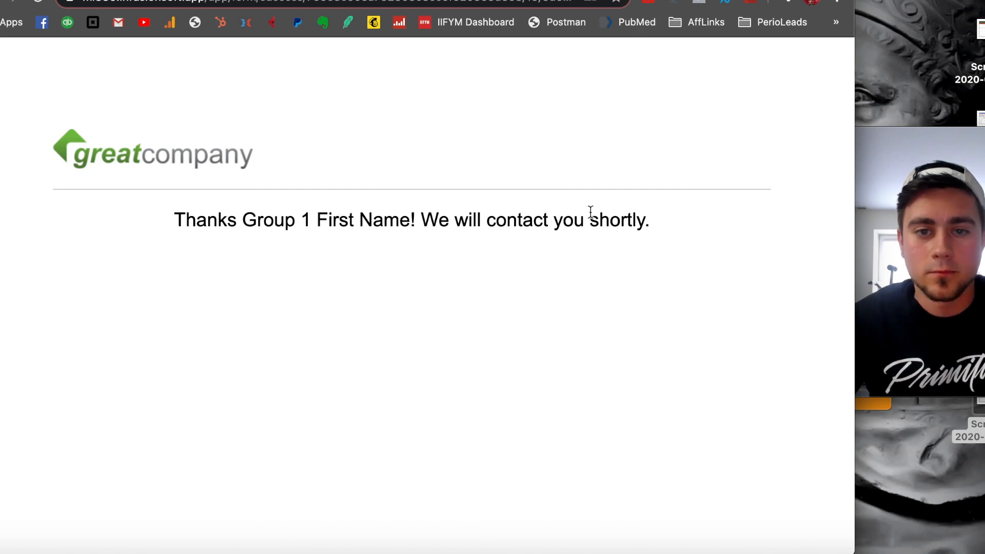
# - Switch to the live Test Group 2 page and enter Group 2 First Name as the first name
pyautogui.click(649, 0)
pyautogui.click(483, 255)
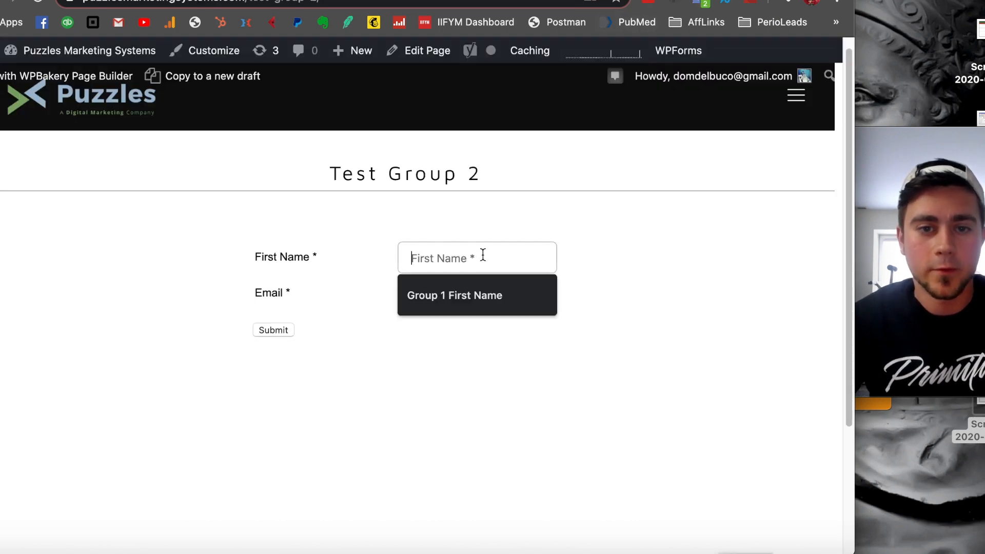
pyautogui.write('Group ')
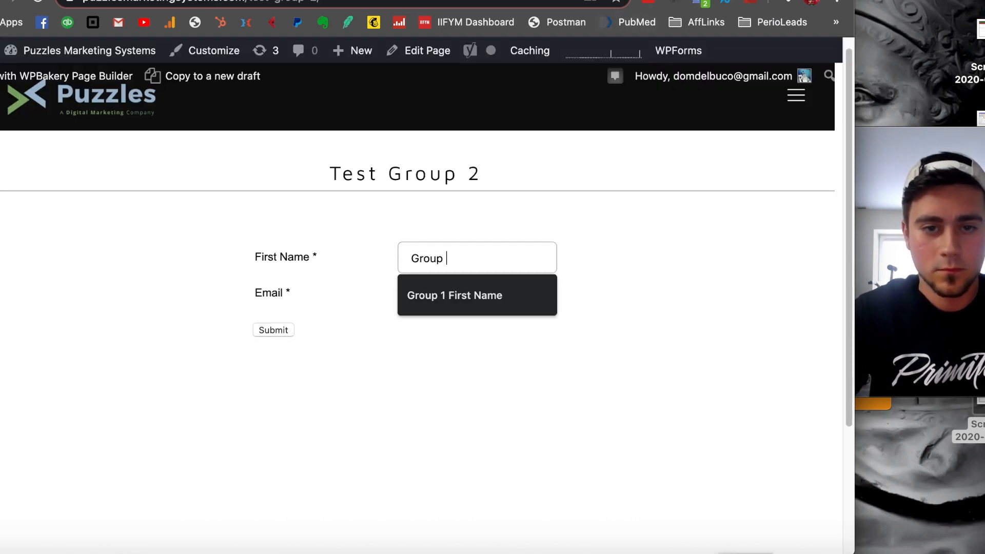
pyautogui.write('2 First Name')
pyautogui.press('Tab')
# - Fill the email field with the saved group1 address, change its suffix to group2, and submit the Group 2 form
pyautogui.write('info')
pyautogui.press('Down')
pyautogui.press('Return')
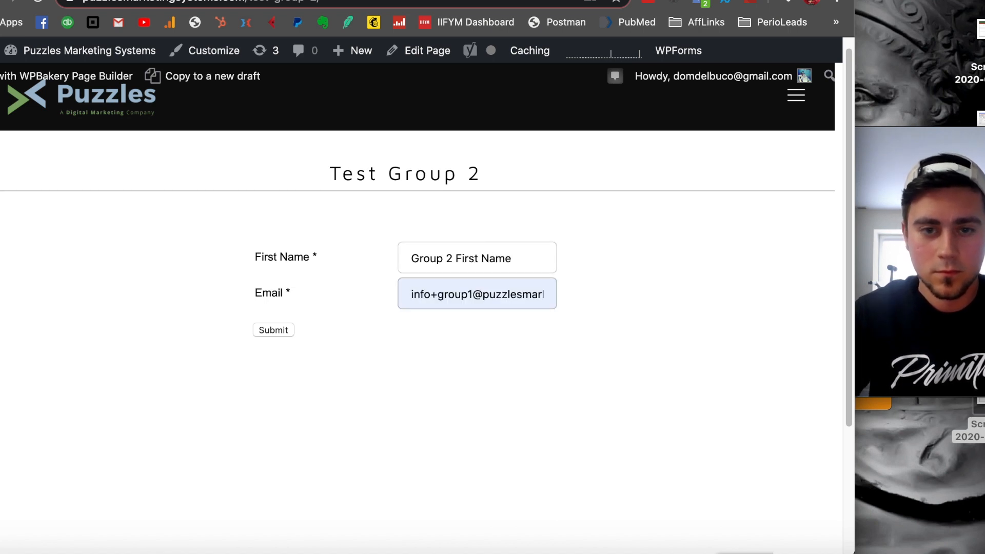
pyautogui.click(471, 291)
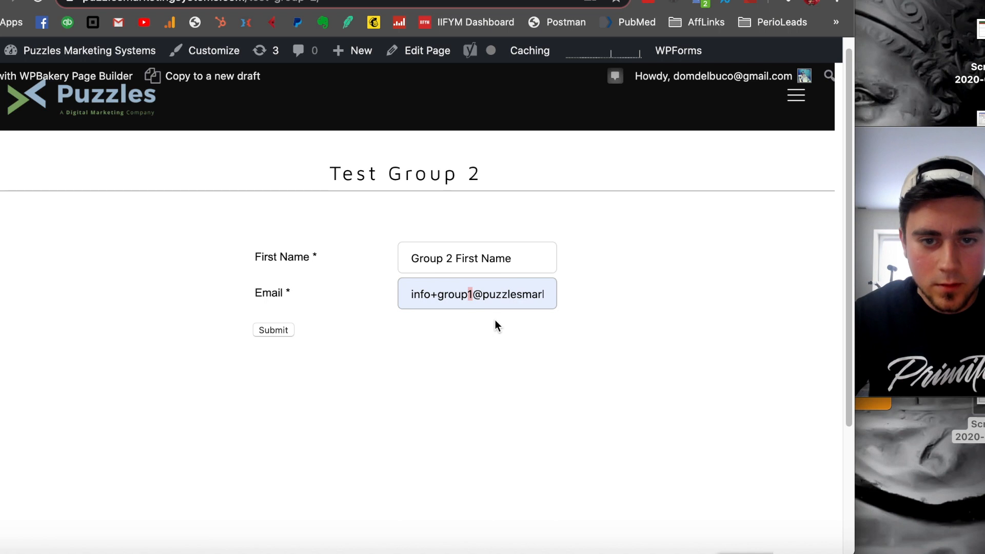
pyautogui.press('BackSpace')
pyautogui.write('2')
pyautogui.click(271, 331)
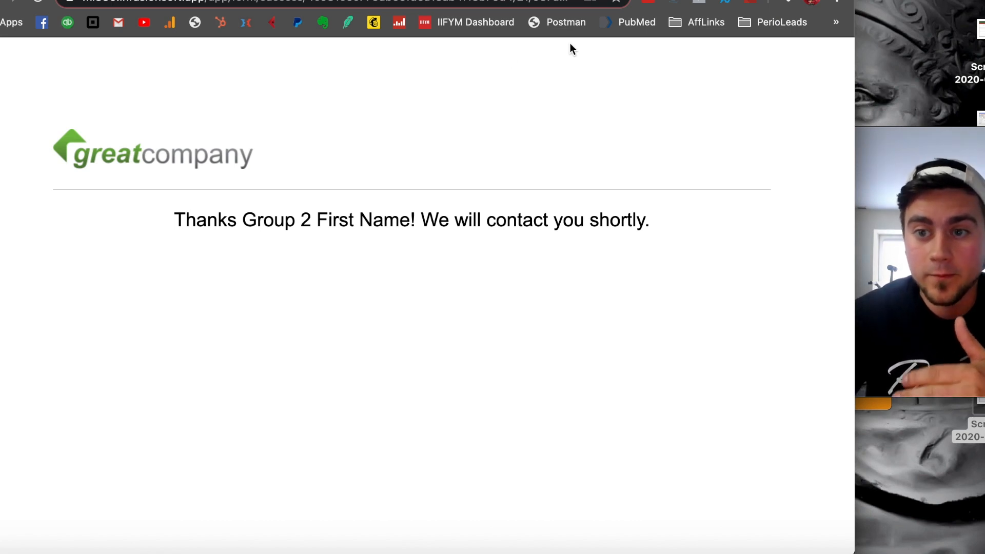
# - Review the Segmentation campaign's refreshed reporting for the Test Group 1 and Test Group 2 paths, and return to the campaigns list
pyautogui.hotkey('ctrl', 'Tab')
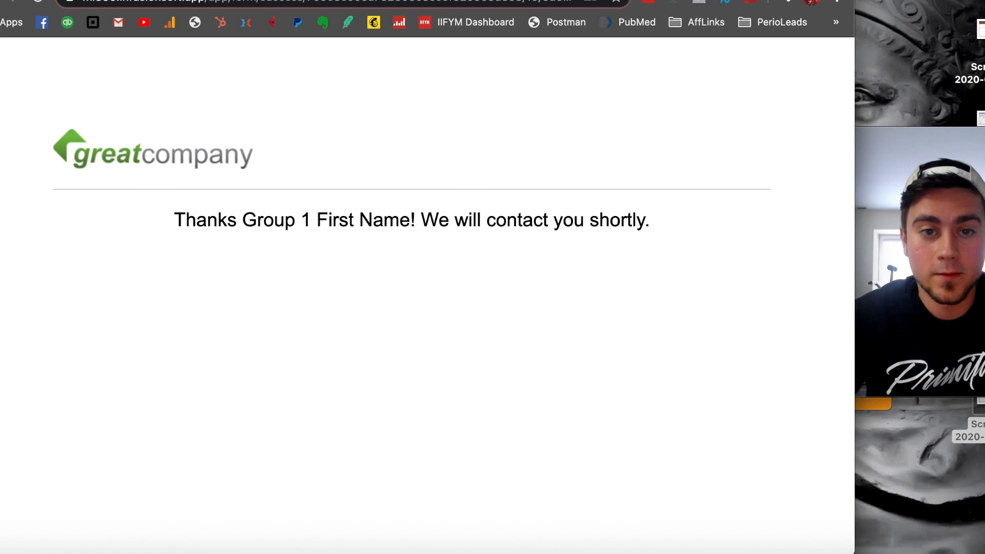
pyautogui.hotkey('ctrl', 'shift', 'Tab')
pyautogui.hotkey('ctrl', 'shift', 'Tab')
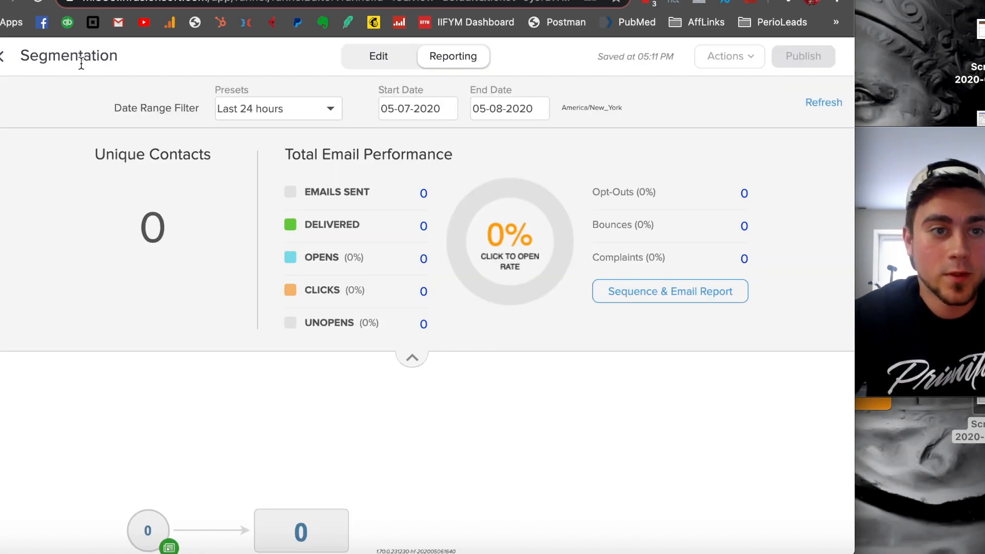
pyautogui.click(3, 60)
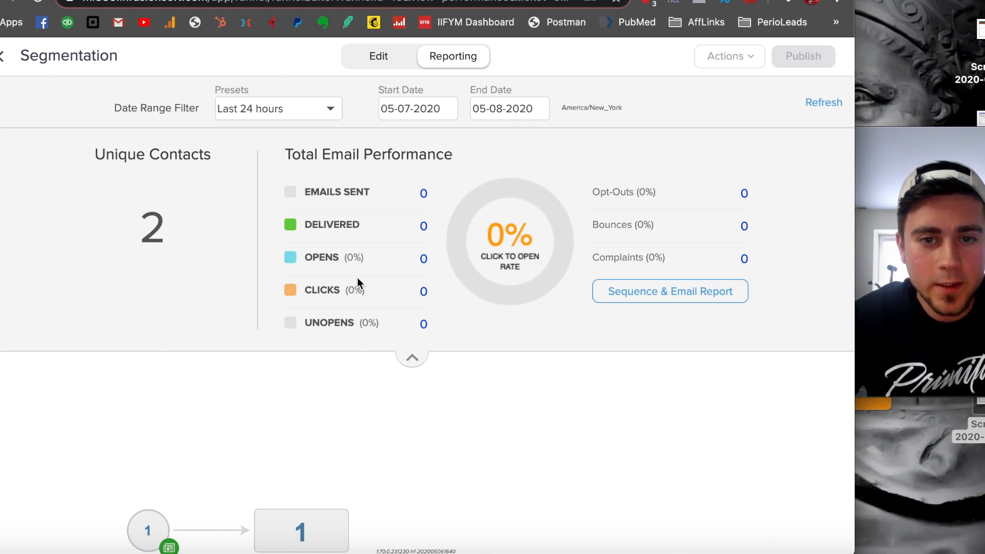
pyautogui.moveTo(472, 468); pyautogui.dragTo(539, 359)
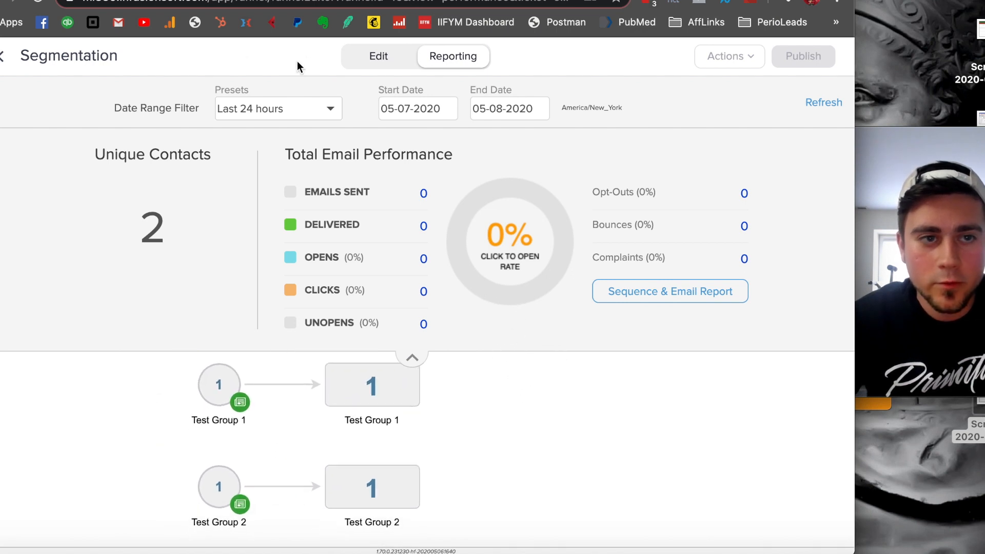
pyautogui.click(4, 61)
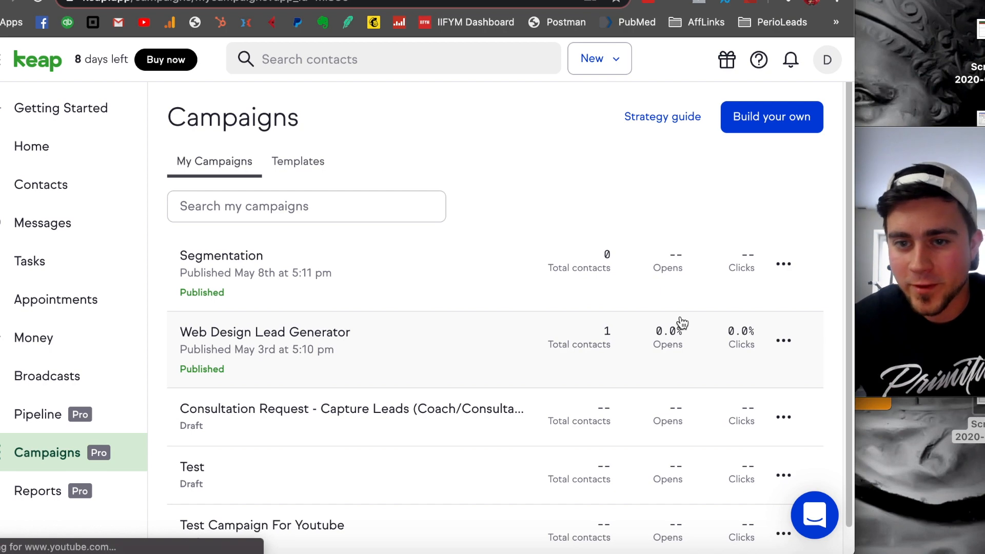
# - Create a new email broadcast and set the sender to the named account user instead of the contact's owner
pyautogui.click(62, 391)
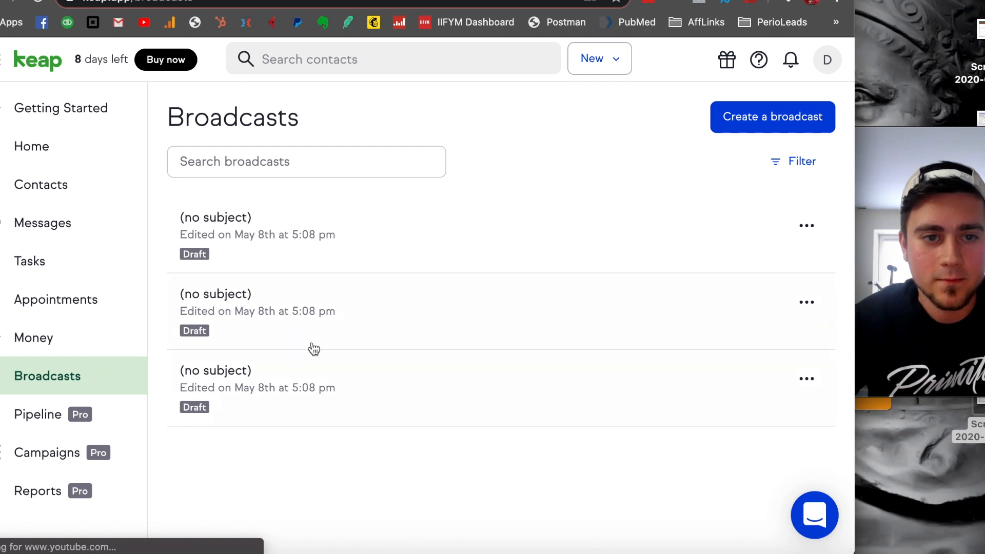
pyautogui.click(763, 121)
pyautogui.click(350, 245)
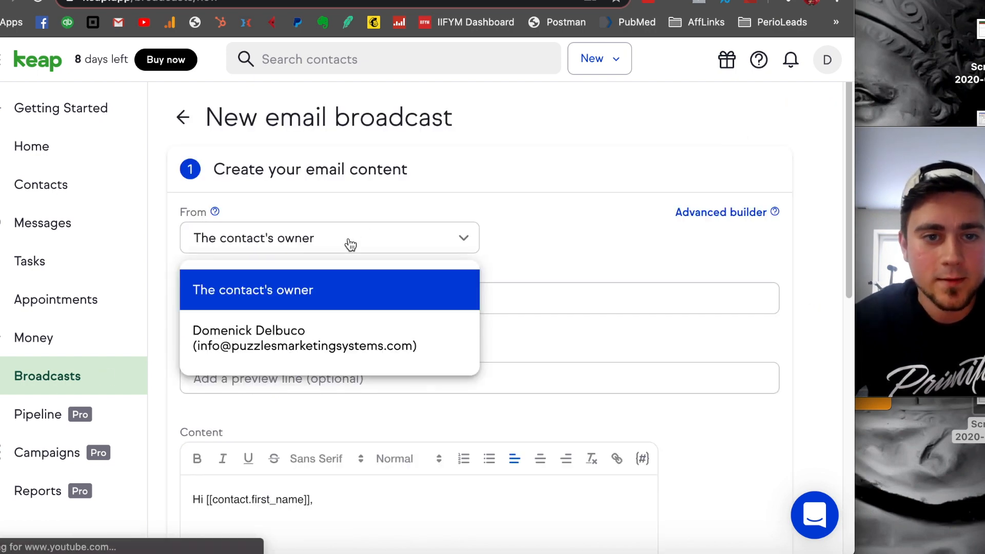
pyautogui.click(326, 327)
# - Set the broadcast subject to "Here's Our New Inventory of Fishing Gear"
pyautogui.click(339, 297)
pyautogui.write("Here's")
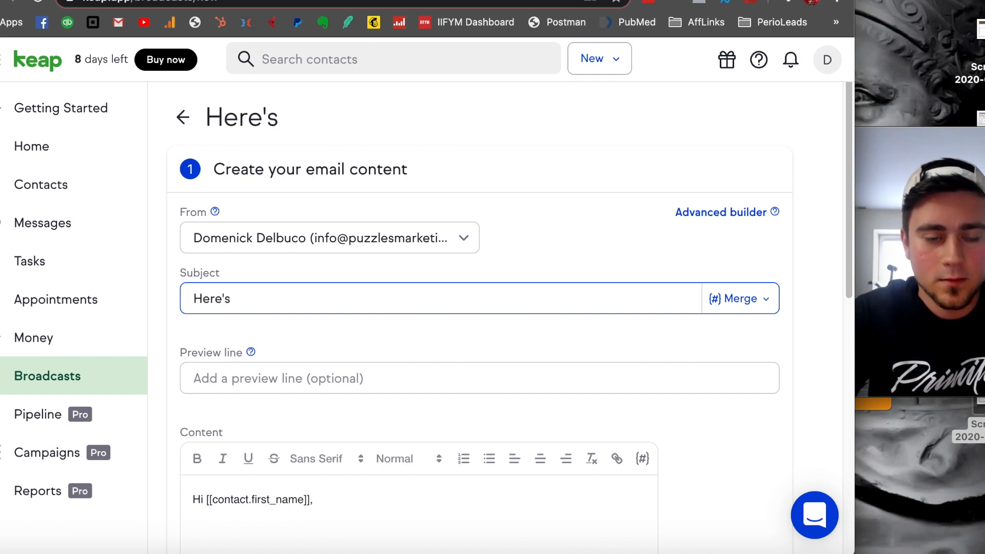
pyautogui.write(' Our New Inve')
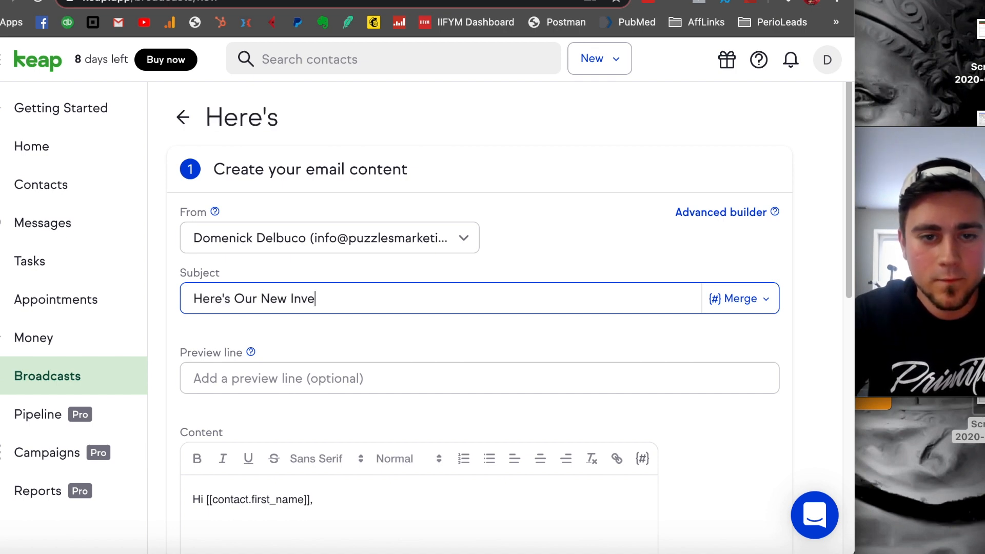
pyautogui.write('ntory of Fis')
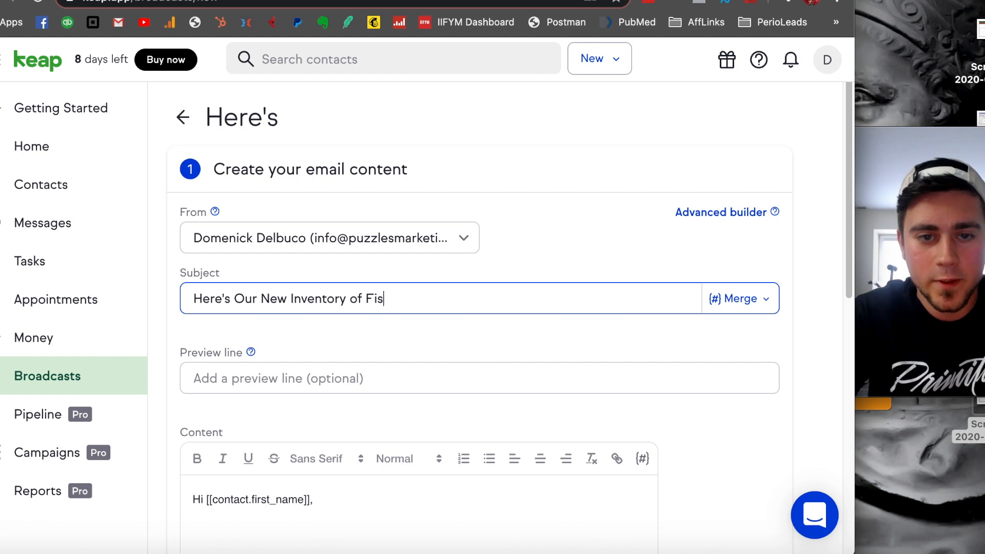
pyautogui.write('hing Gear')
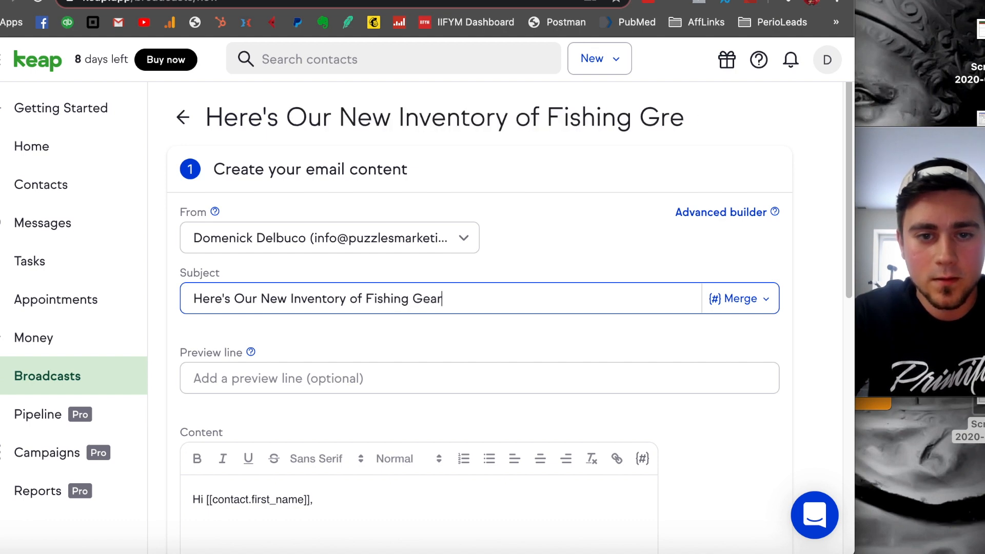
# - Set the preview line to "look at it!" and proceed to defining the audience with the default greeting as content
pyautogui.press('Tab')
pyautogui.write('look')
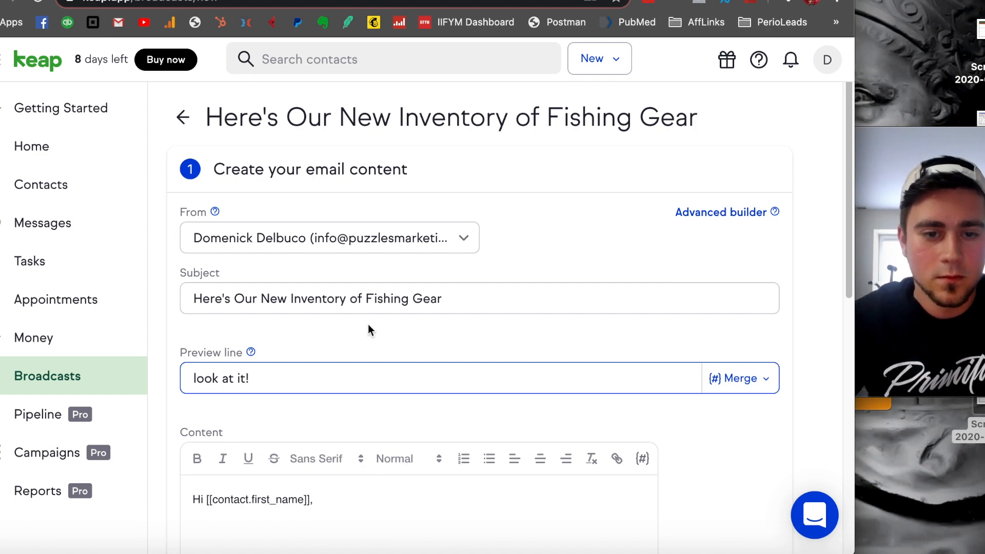
pyautogui.scroll(-3, 380, 385)
pyautogui.click(380, 384)
pyautogui.scroll(-3, 380, 388)
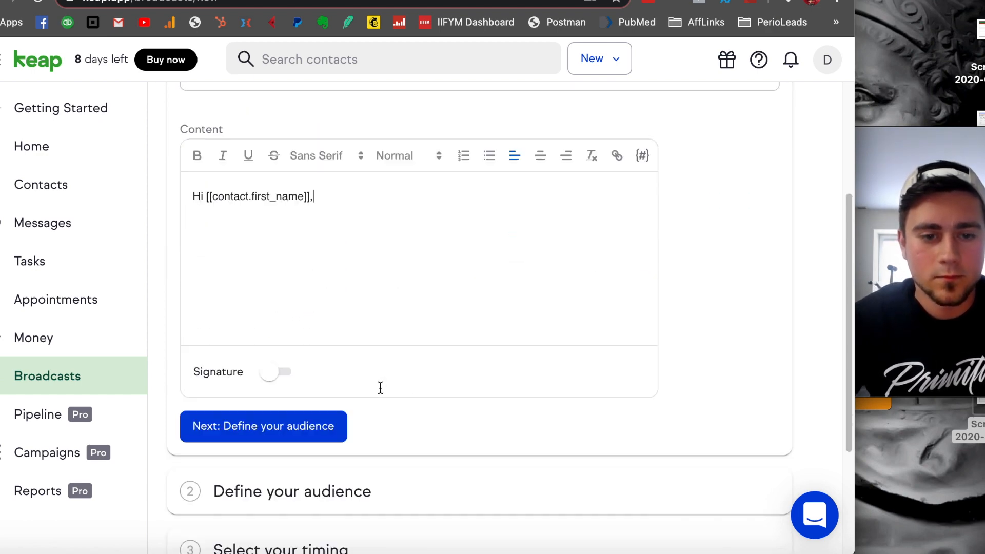
pyautogui.click(328, 418)
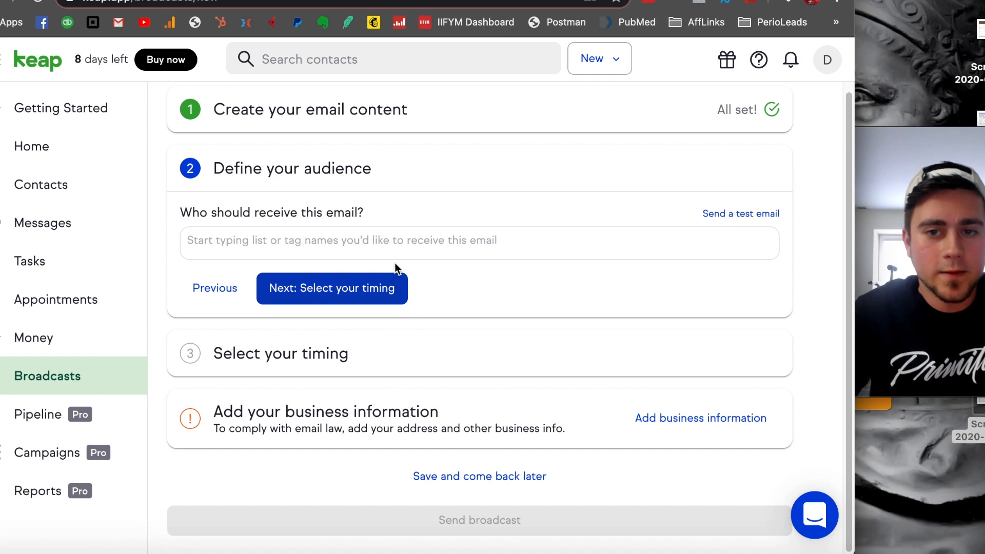
# - Search the recipients for "group" and add the tag "Test Groups -> test group 1" as the broadcast's audience
pyautogui.scroll(2, 407, 284)
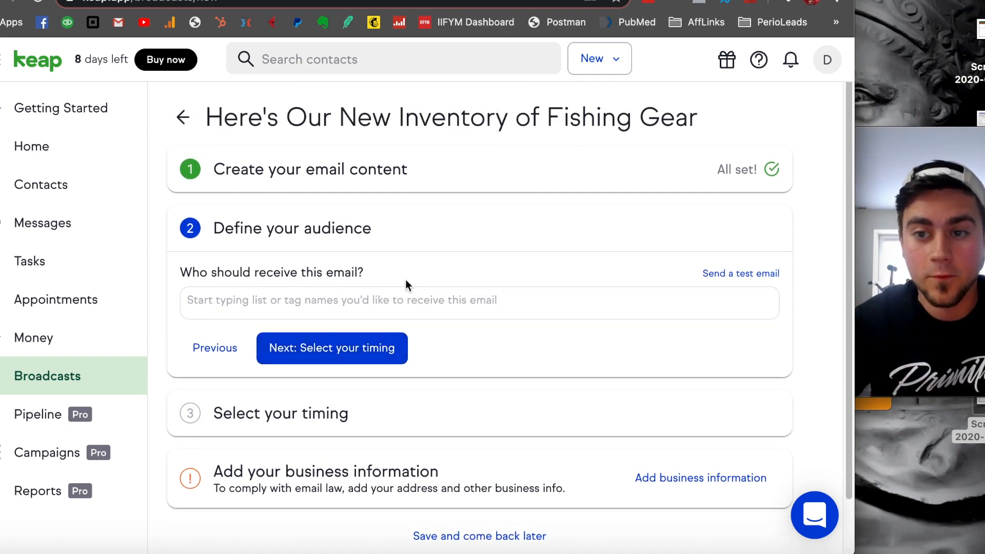
pyautogui.click(391, 304)
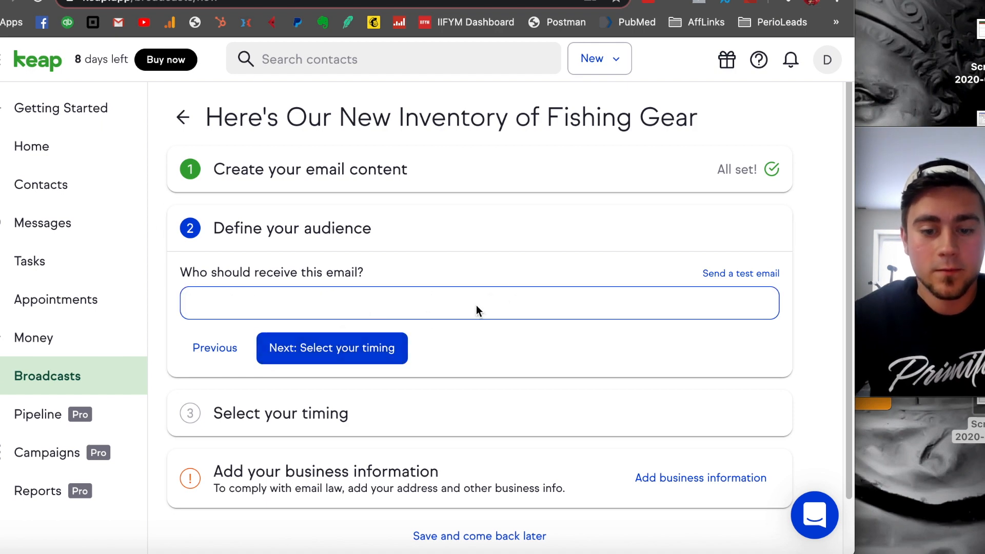
pyautogui.write('group')
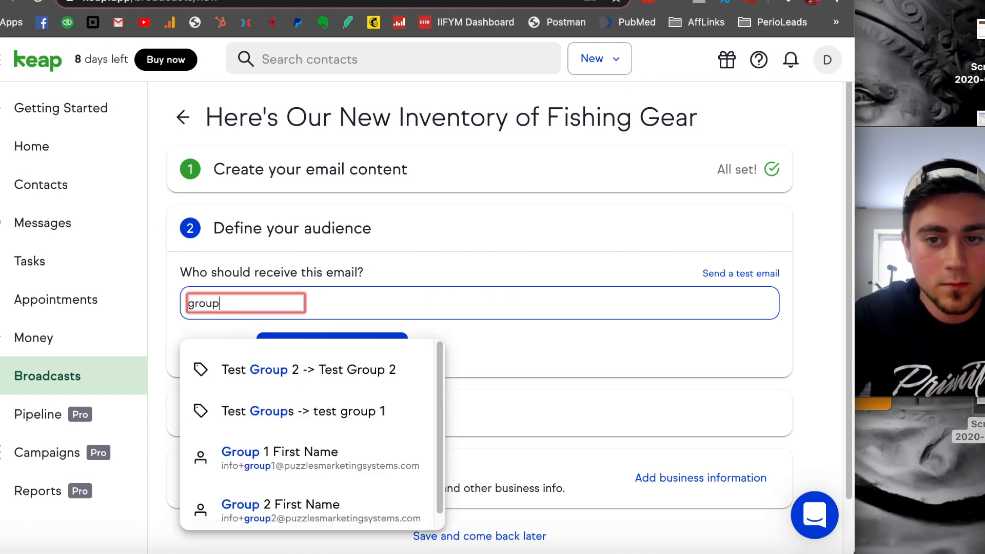
pyautogui.click(378, 411)
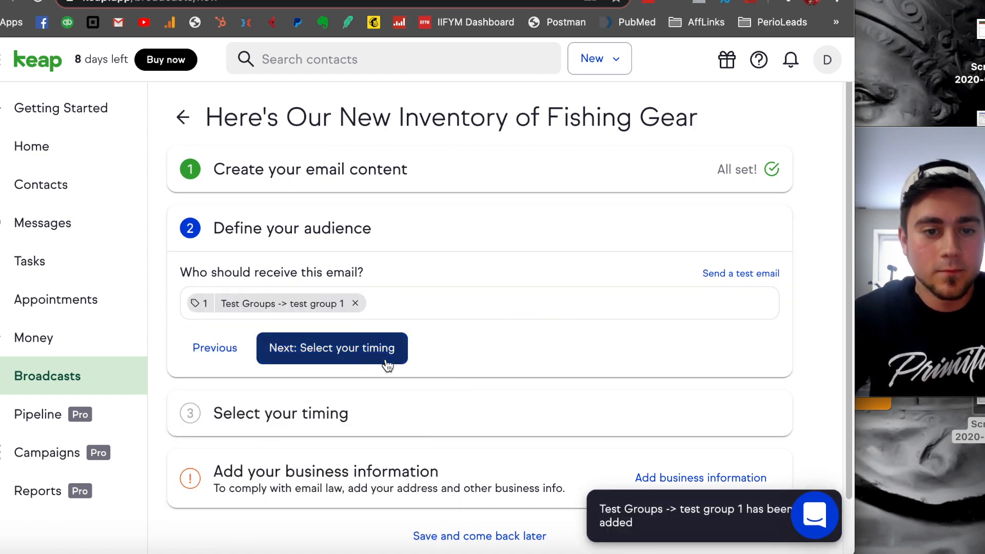
# - Proceed to the timing section and set the broadcast to send right away
pyautogui.click(386, 362)
pyautogui.scroll(-1, 323, 418)
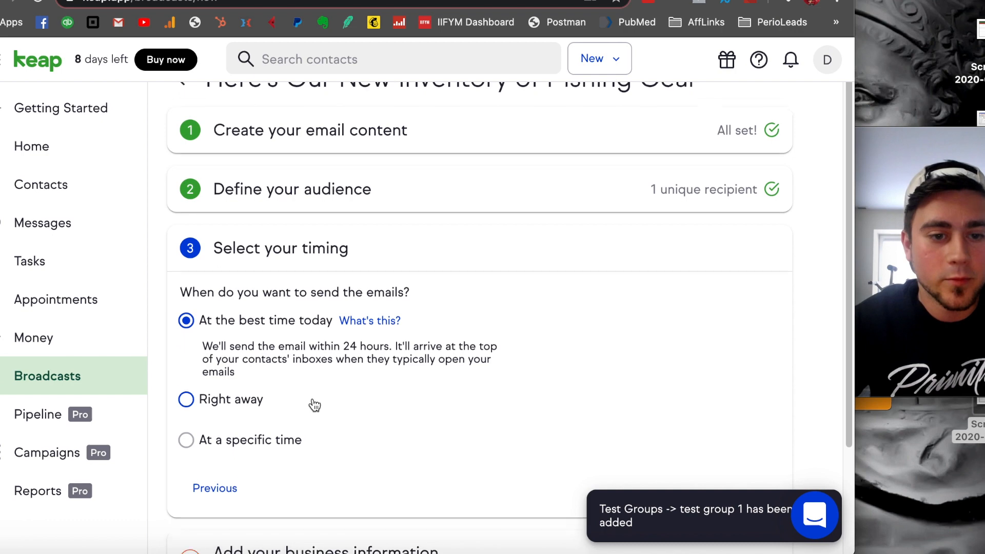
pyautogui.click(294, 399)
pyautogui.scroll(-2, 380, 405)
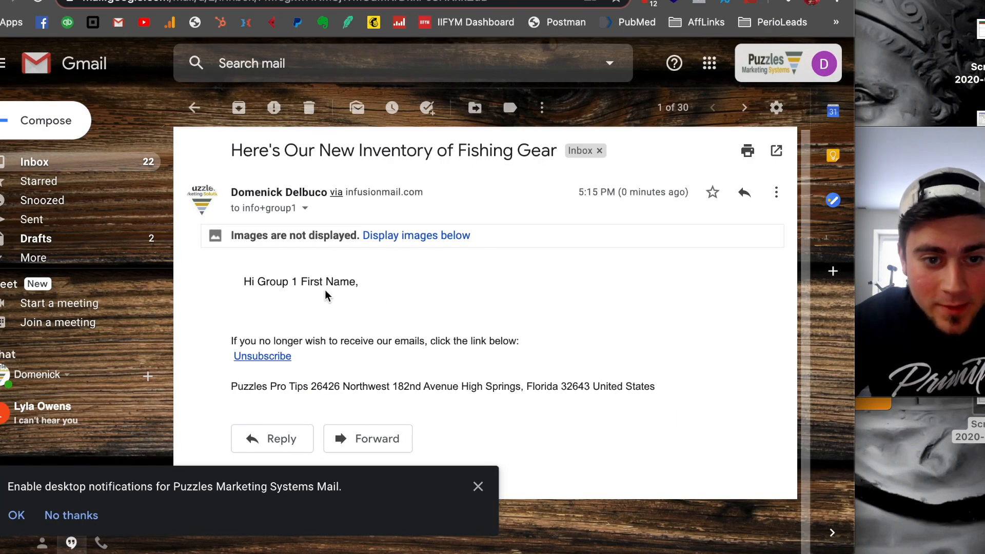
# - Check the greeting, subject and recipient details of the received broadcast email in Gmail, and switch back to Keap's campaigns list
pyautogui.moveTo(276, 282); pyautogui.dragTo(290, 281)
pyautogui.click(306, 282)
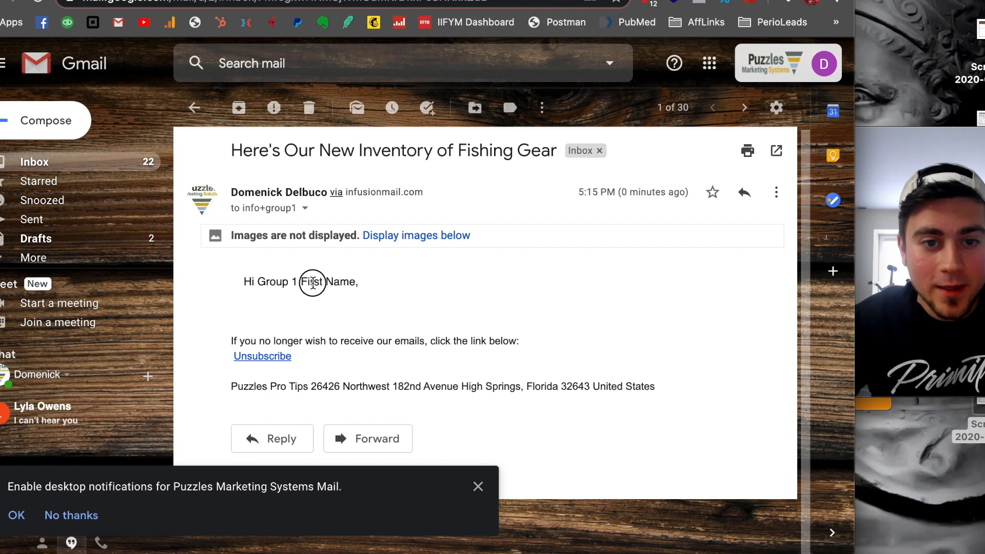
pyautogui.tripleClick(326, 281)
pyautogui.click(293, 278)
pyautogui.moveTo(285, 152); pyautogui.dragTo(544, 158)
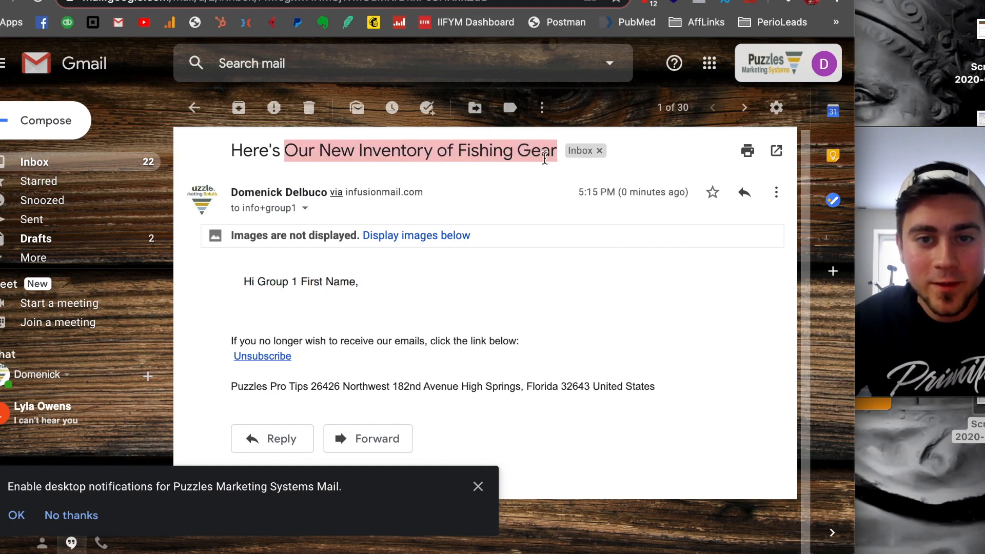
pyautogui.click(451, 201)
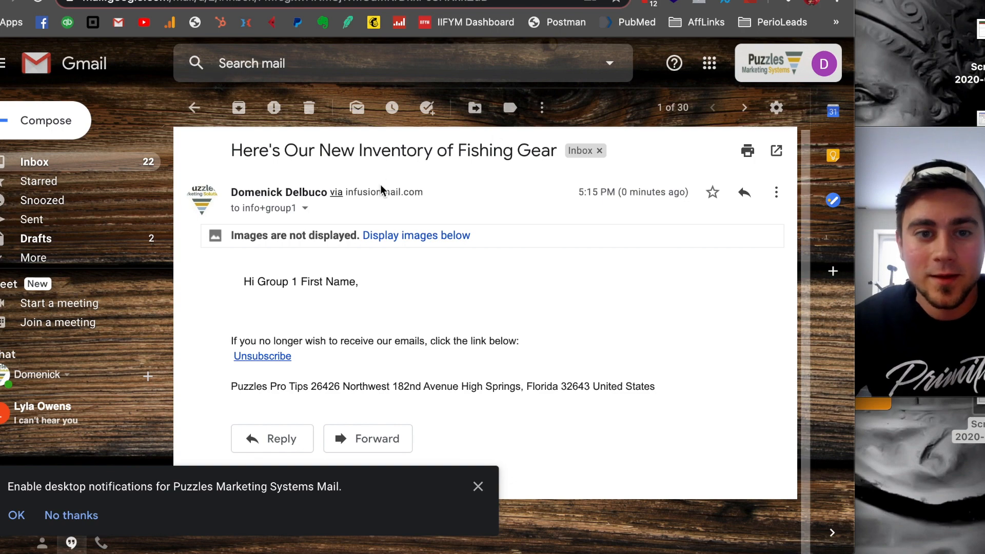
pyautogui.click(305, 208)
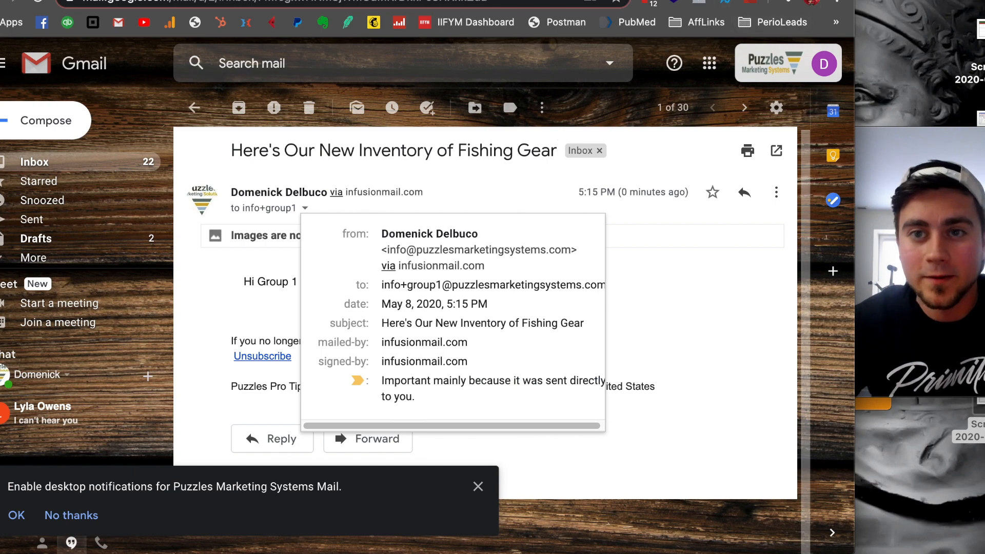
pyautogui.click(308, 0)
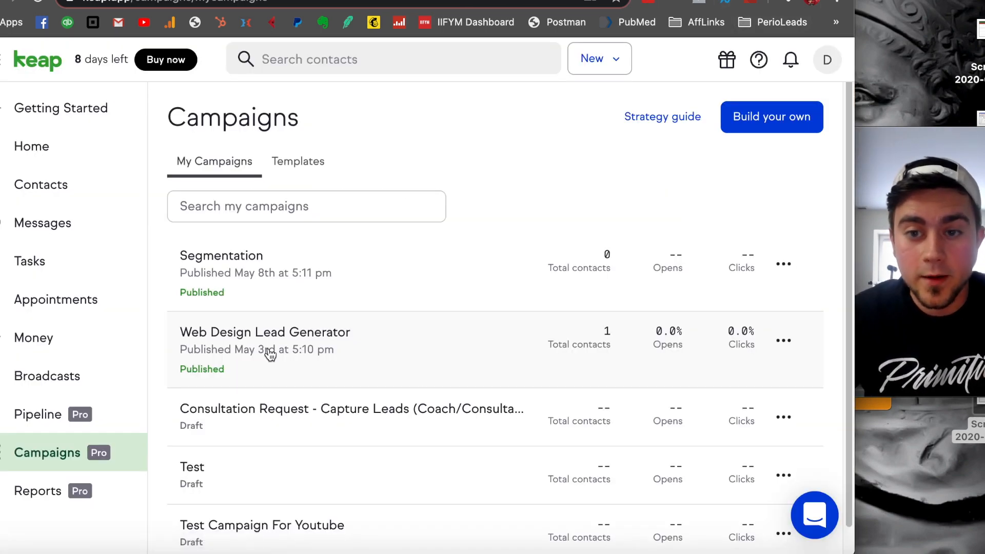